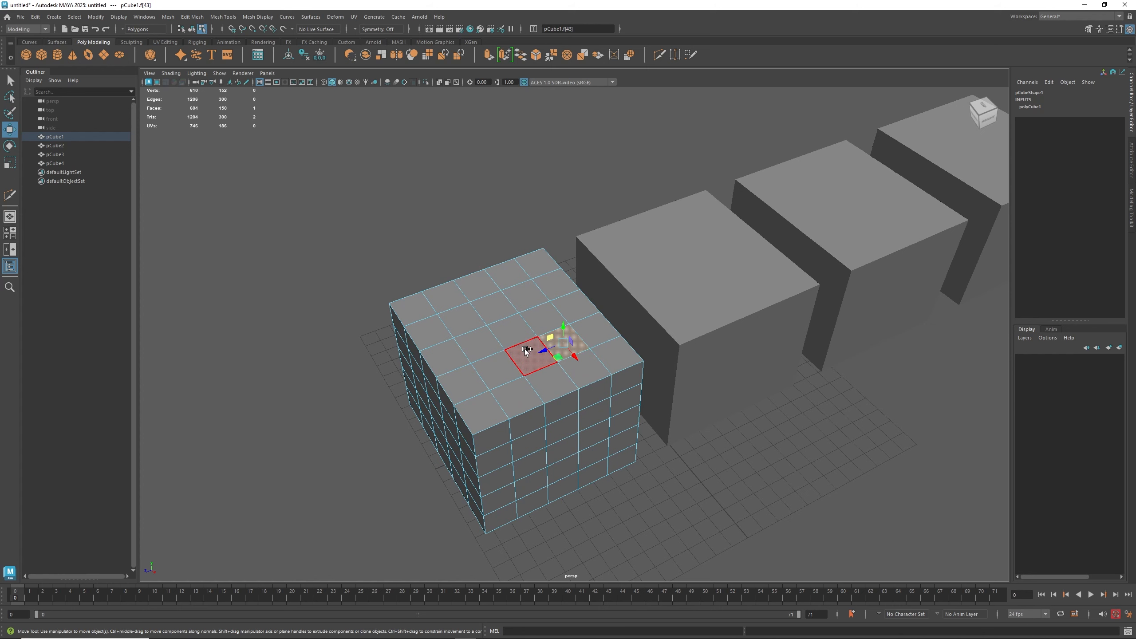
- Select a face loop across the first cube, and one that meets the diamond-shaped face on the second cube
double_click(527, 352, "shift")
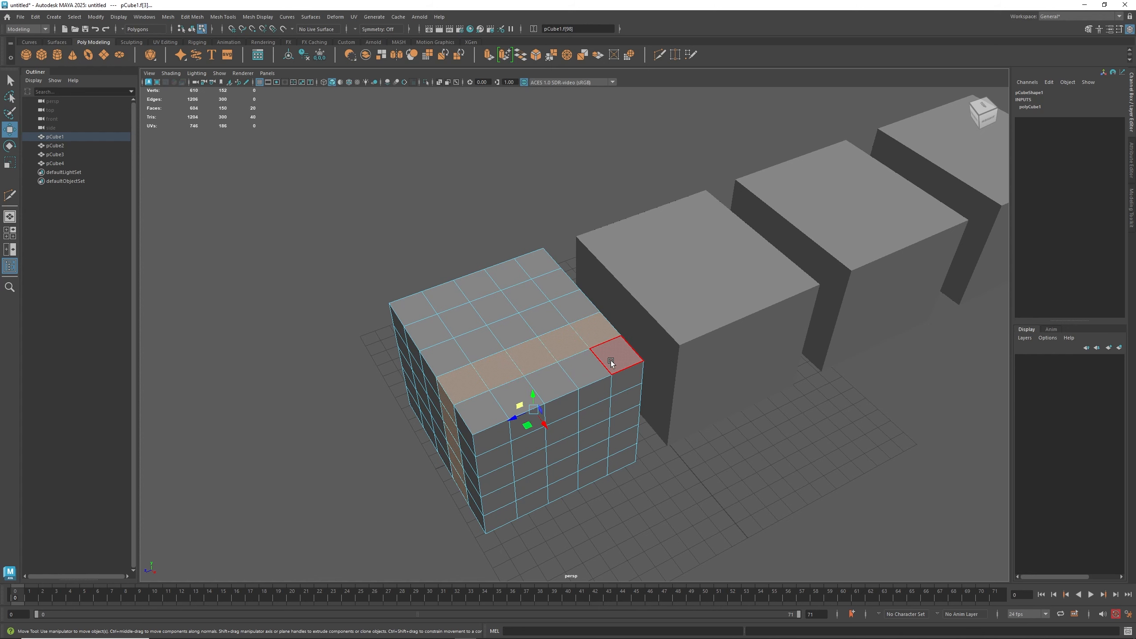
middle_click_drag(671, 349, 447, 420, "alt")
left_click(471, 364)
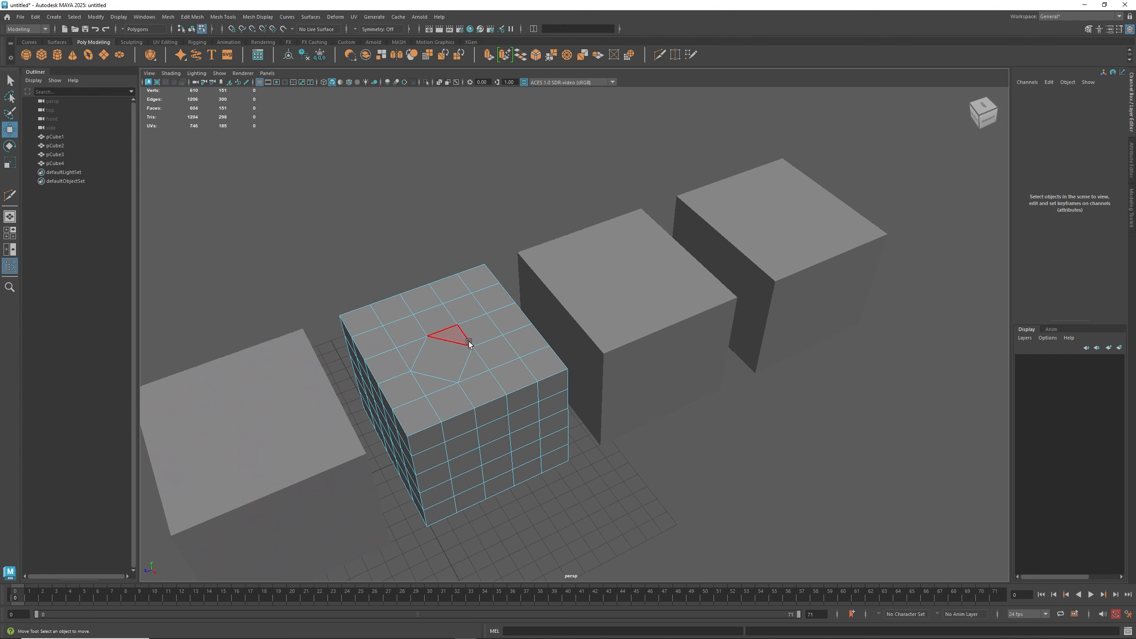
left_click(490, 407)
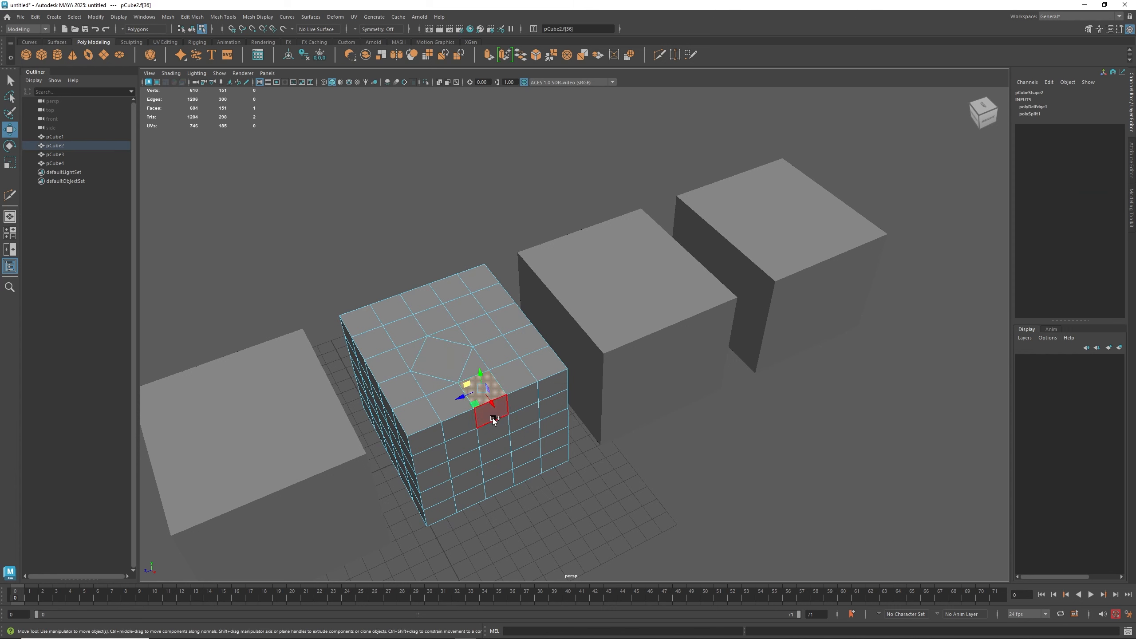
double_click(492, 414, "shift")
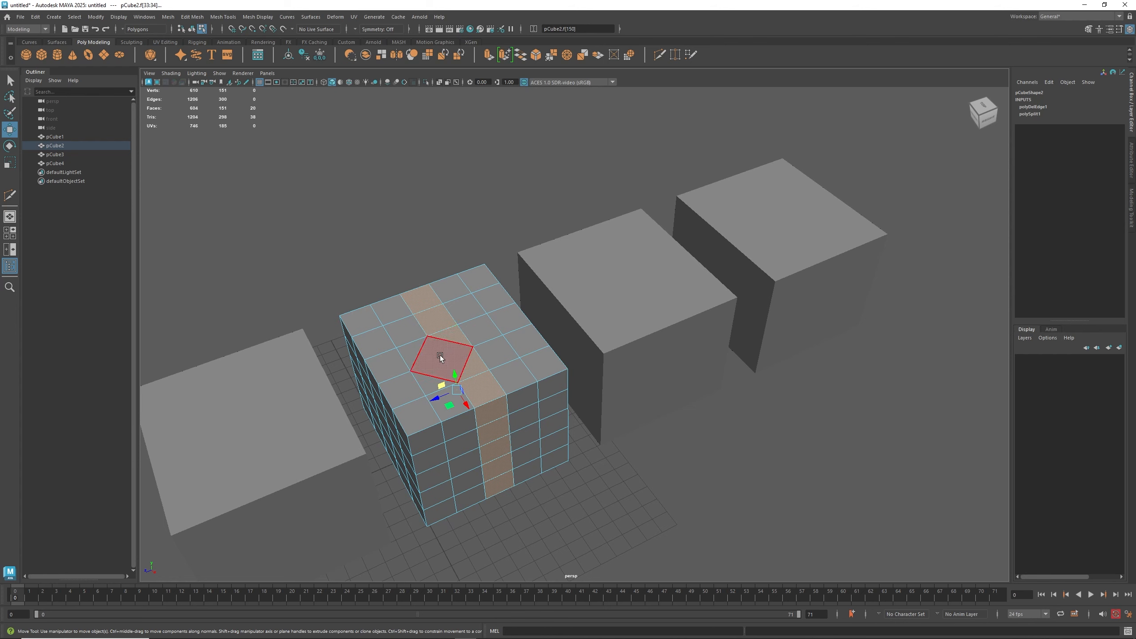
- Select the diamond-shaped face on top of the second cube together with the triangles on either side of it
left_click(440, 357)
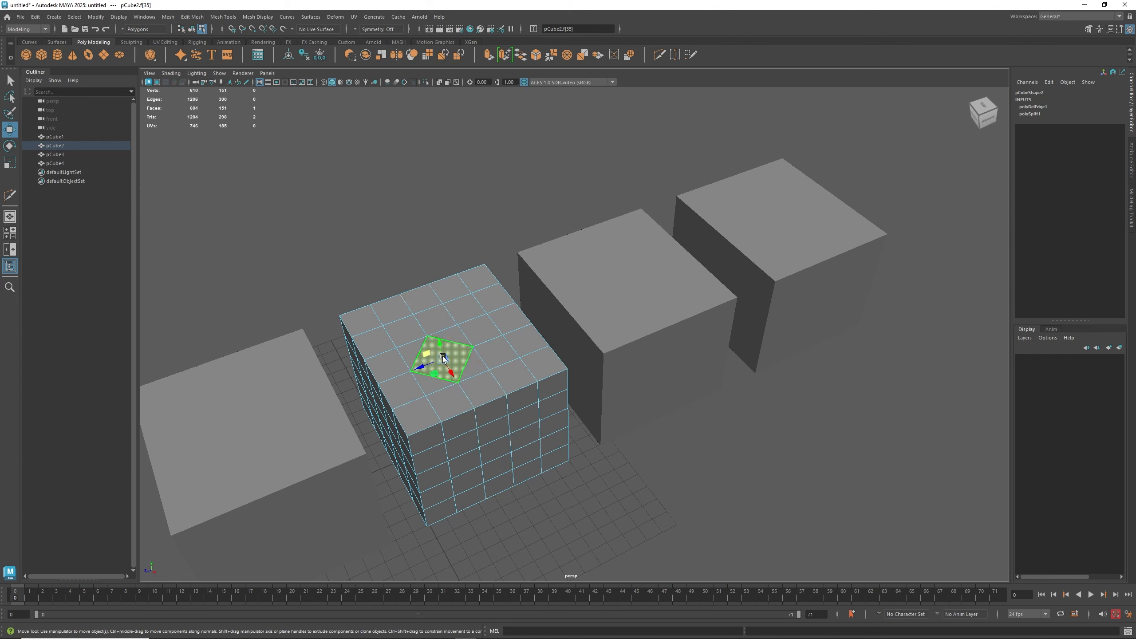
left_click(412, 358, "shift")
left_click(473, 365, "shift")
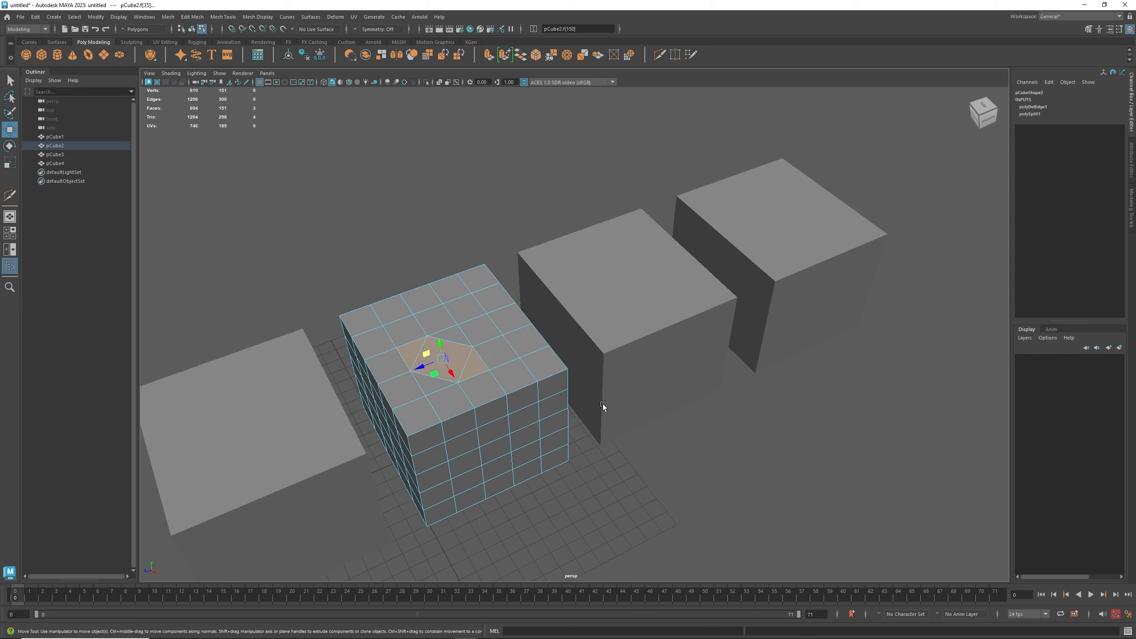
- Select the face loop on the third cube that turns through the angled faces on its top
right_click_drag(646, 306, 650, 350)
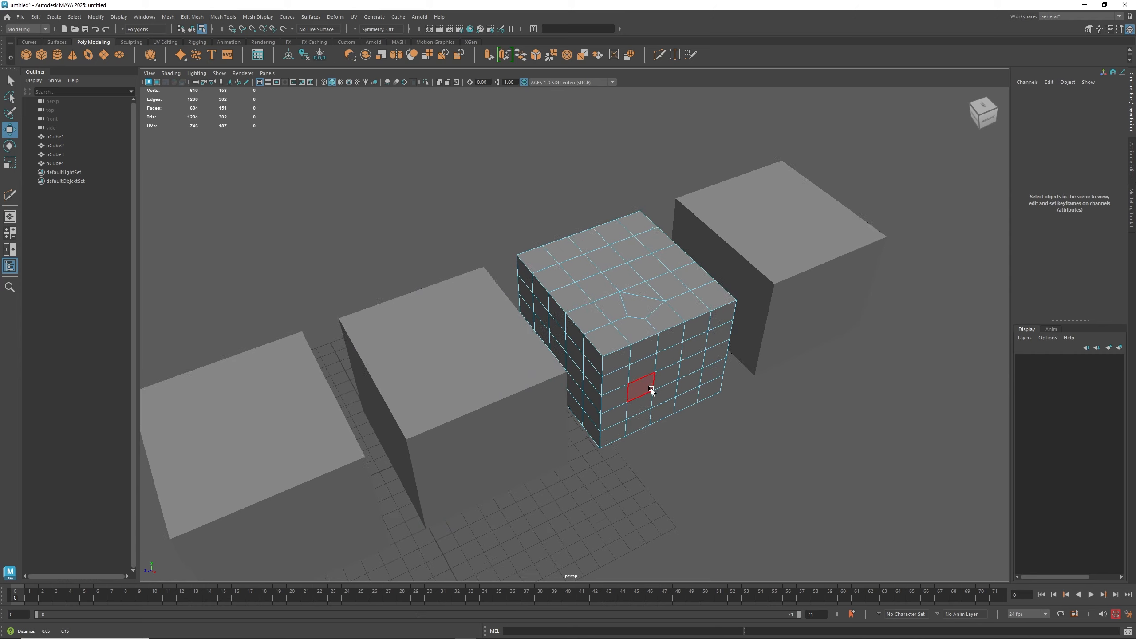
middle_click_drag(652, 392, 499, 484, "alt")
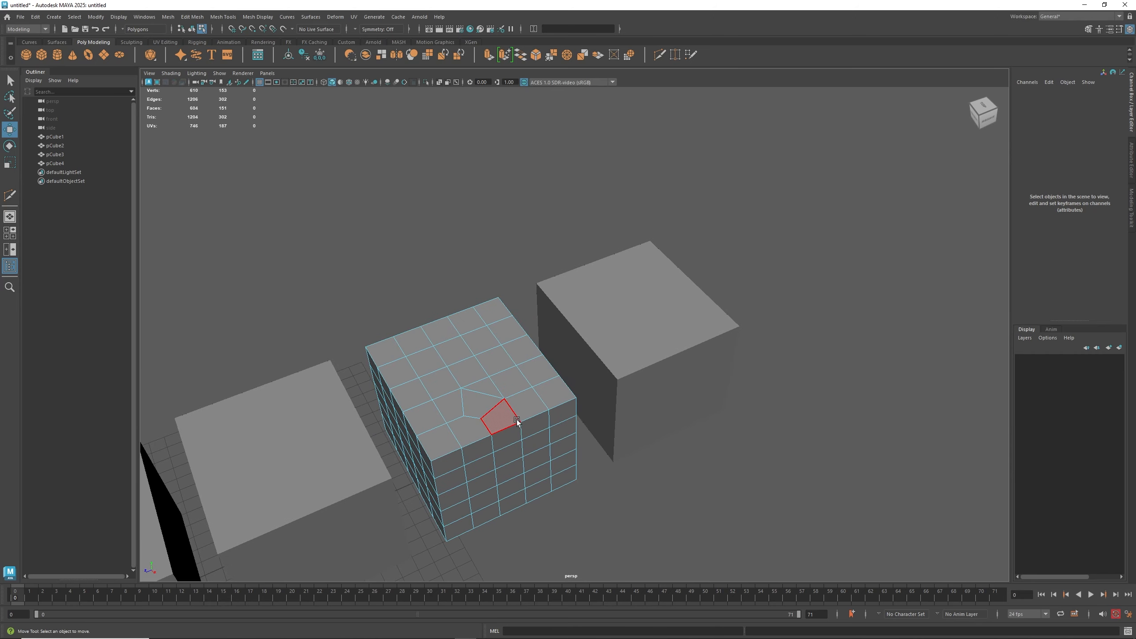
left_click(510, 453)
double_click(511, 473, "shift")
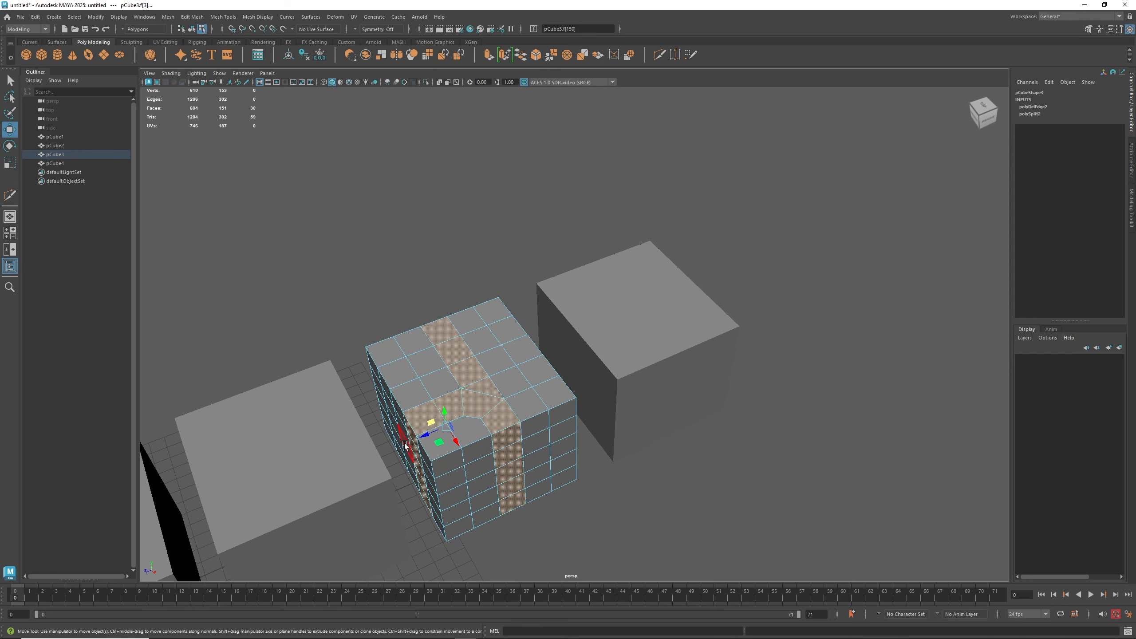
mouse_move(497, 526)
left_mouse_down("alt")
mouse_move(482, 451)
mouse_move(497, 536)
mouse_move(501, 523)
left_mouse_up("alt")
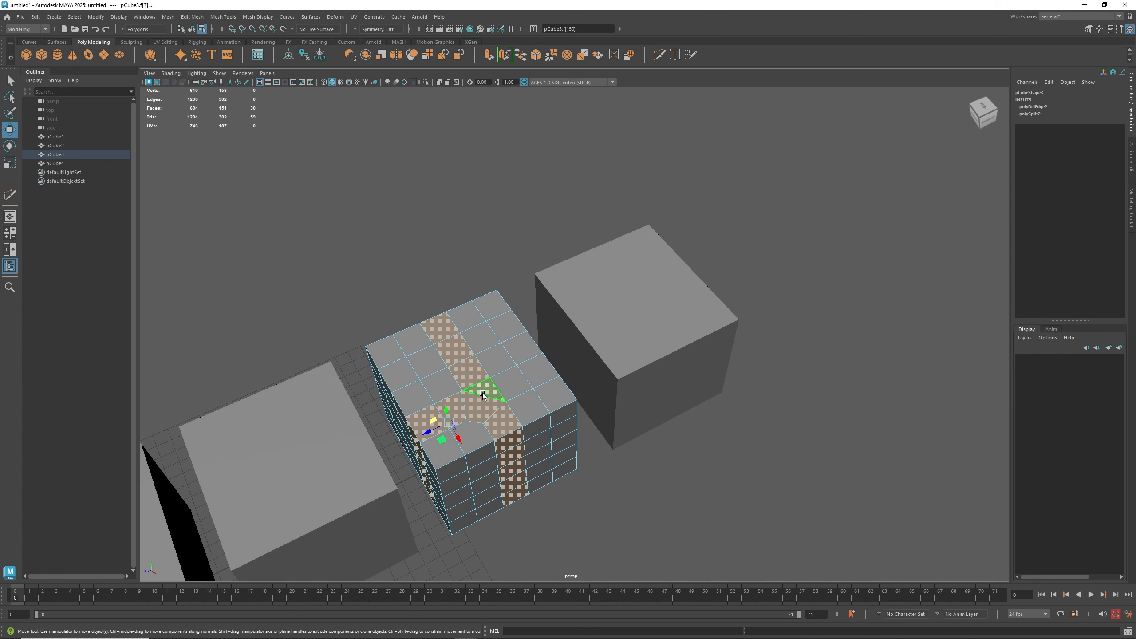
- Select face loops on the fourth cube starting from its angled top face and from a face on its front side
left_click(634, 330)
middle_click_drag(664, 370, 609, 389, "alt")
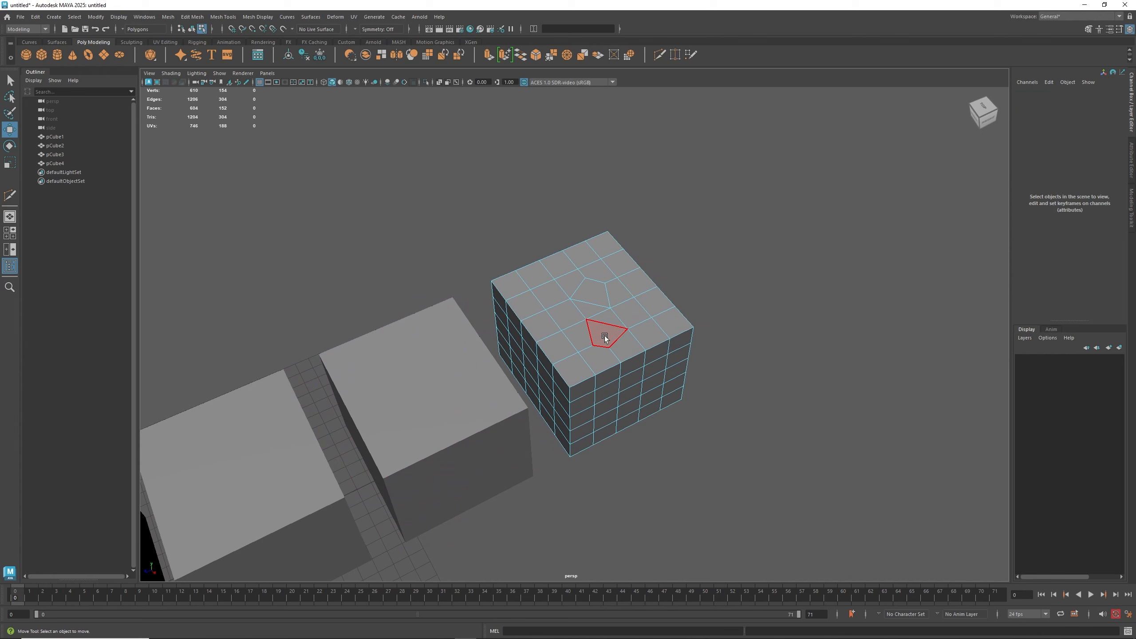
left_click(604, 335)
double_click(566, 344, "shift")
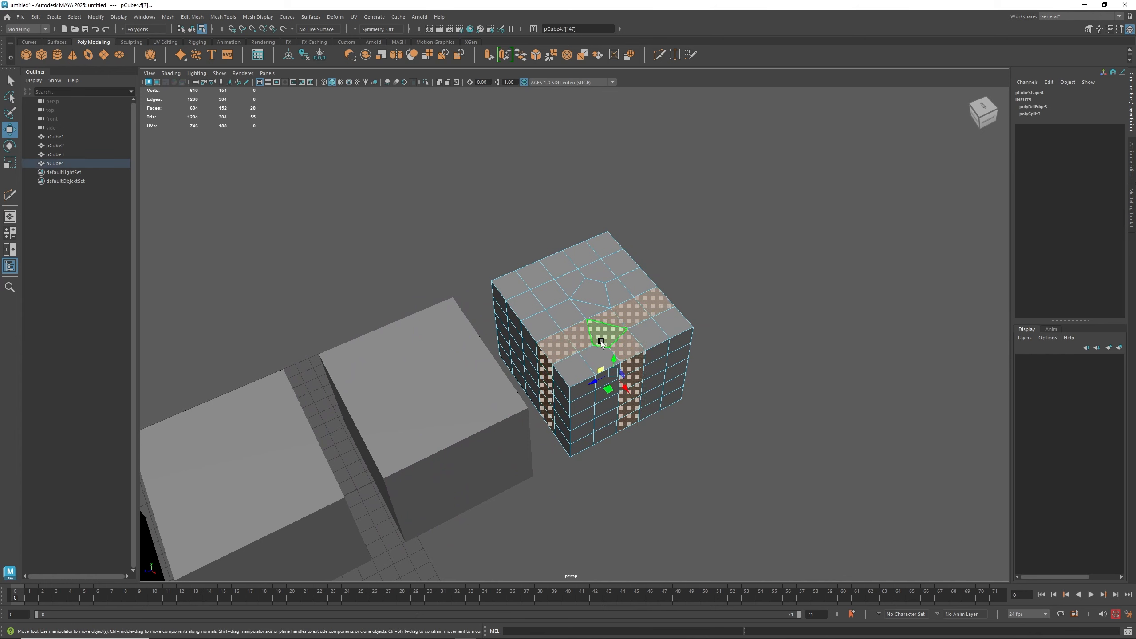
left_click(636, 366)
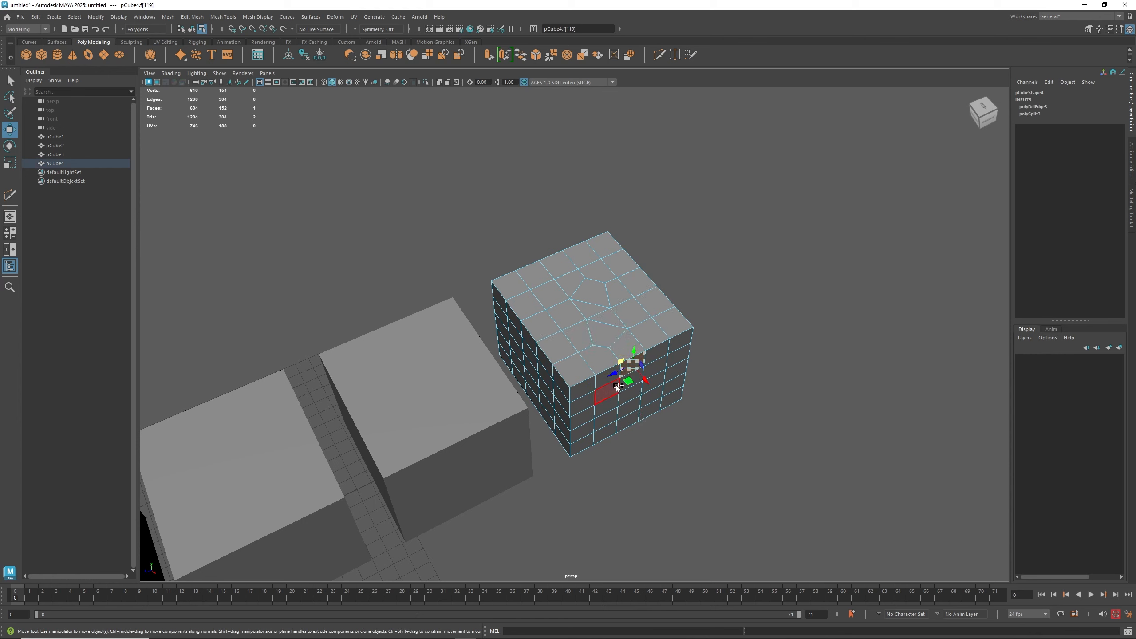
double_click(624, 390, "shift")
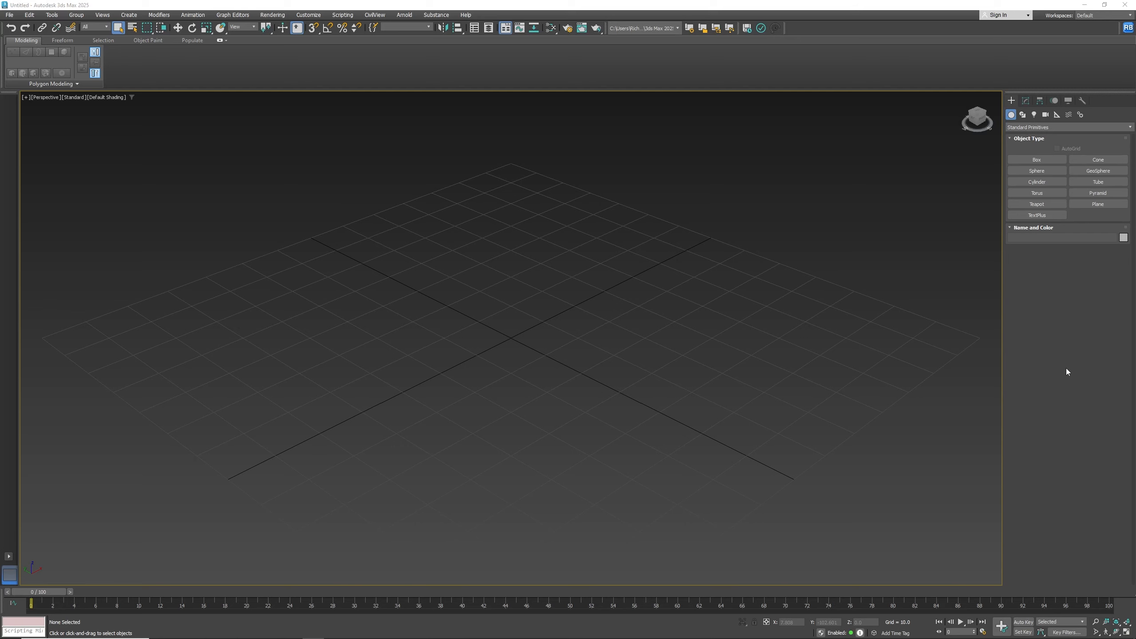
- Switch to 3ds Max and create a box about 68 long, 75 wide and 36 high in the perspective viewport
left_click(1039, 159)
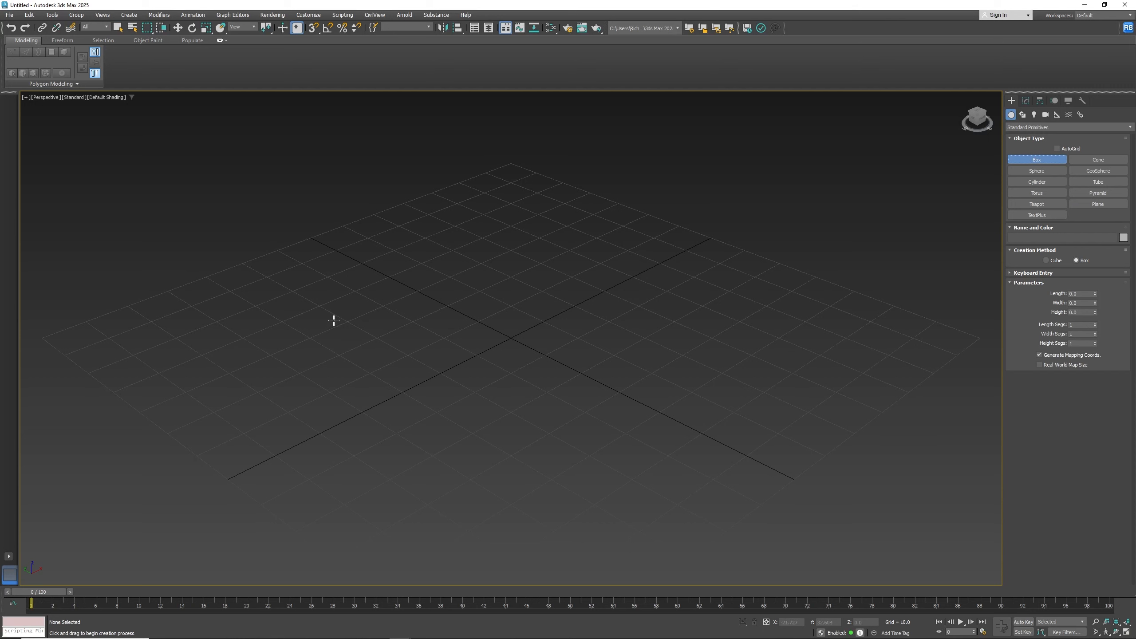
left_click_drag(331, 322, 798, 317)
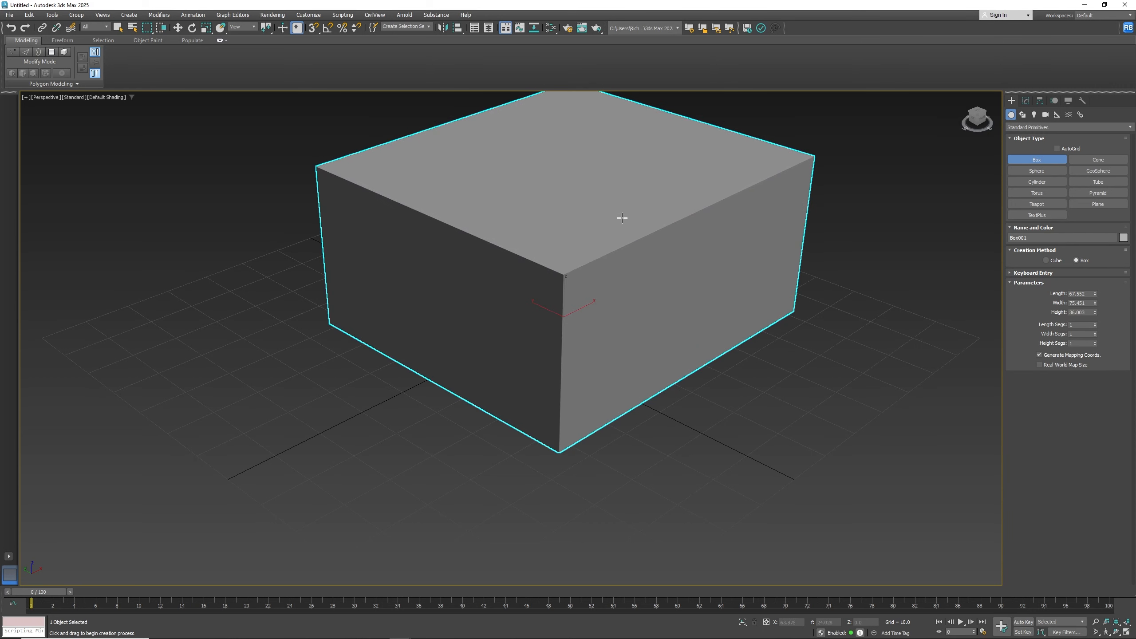
middle_click_drag(633, 238, 558, 297)
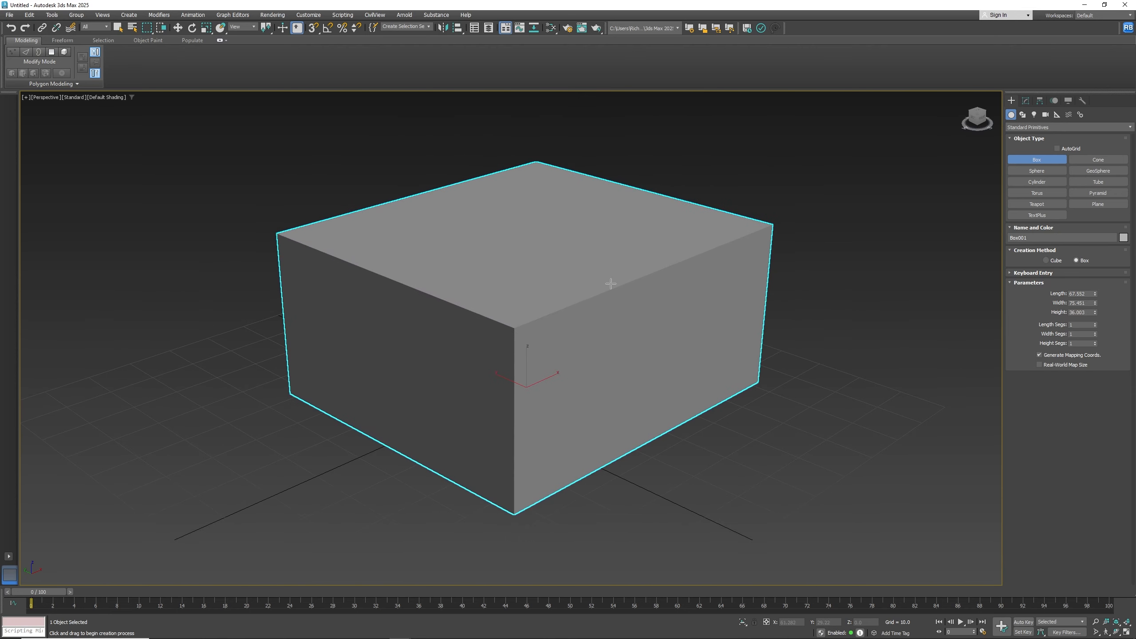
- Show edged faces in the viewport and convert the box to an Editable Poly
left_click(1025, 101)
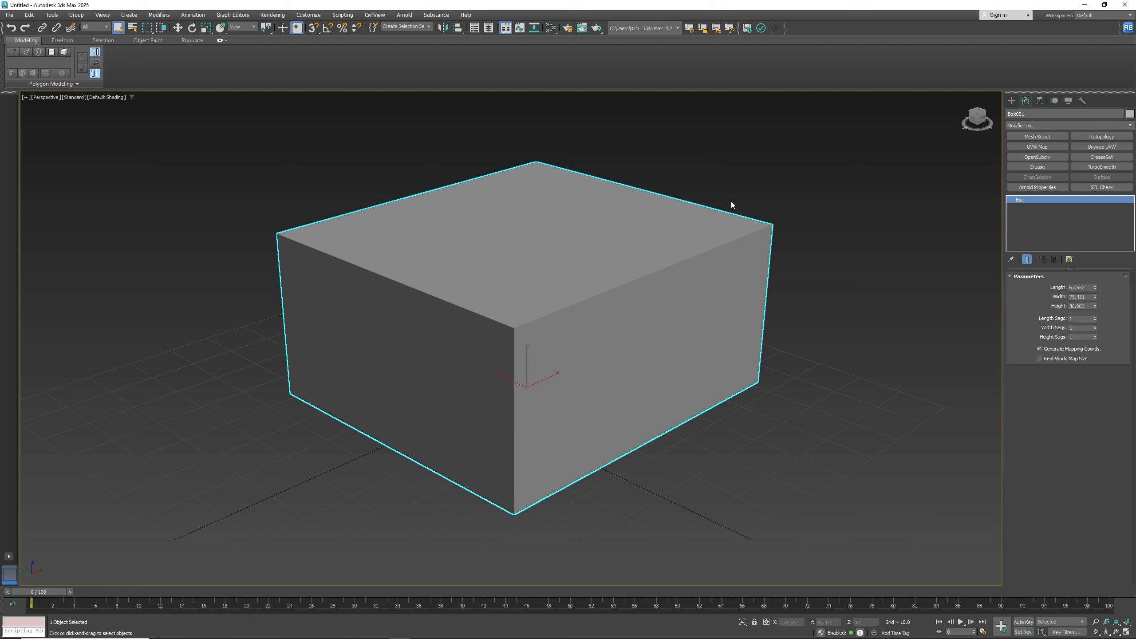
key("F4")
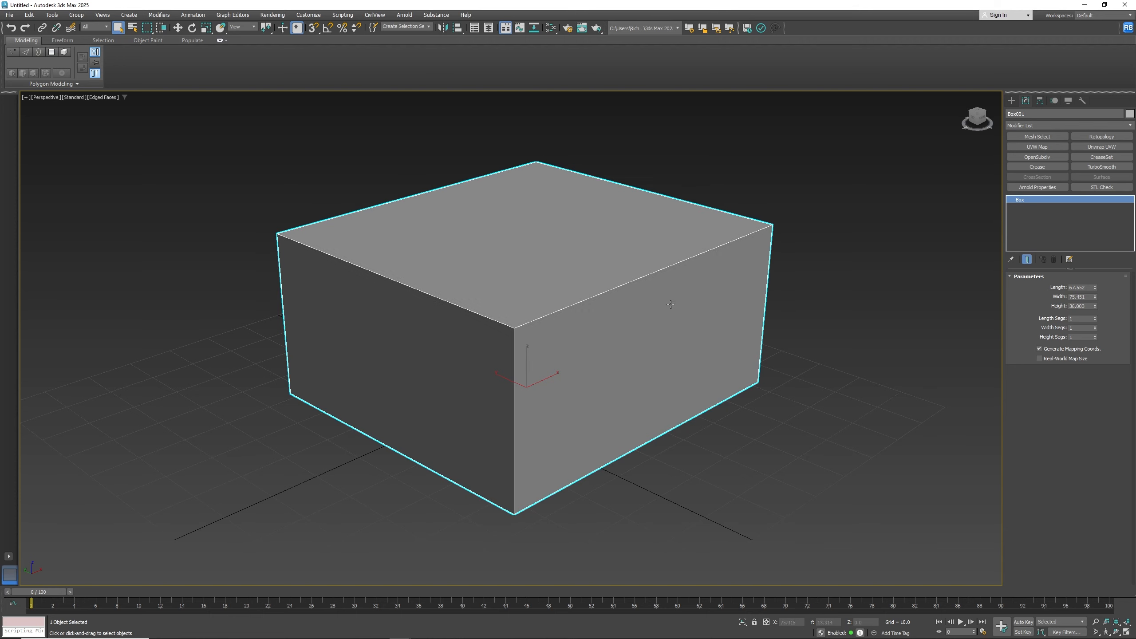
right_click(1035, 200)
left_click(1057, 268)
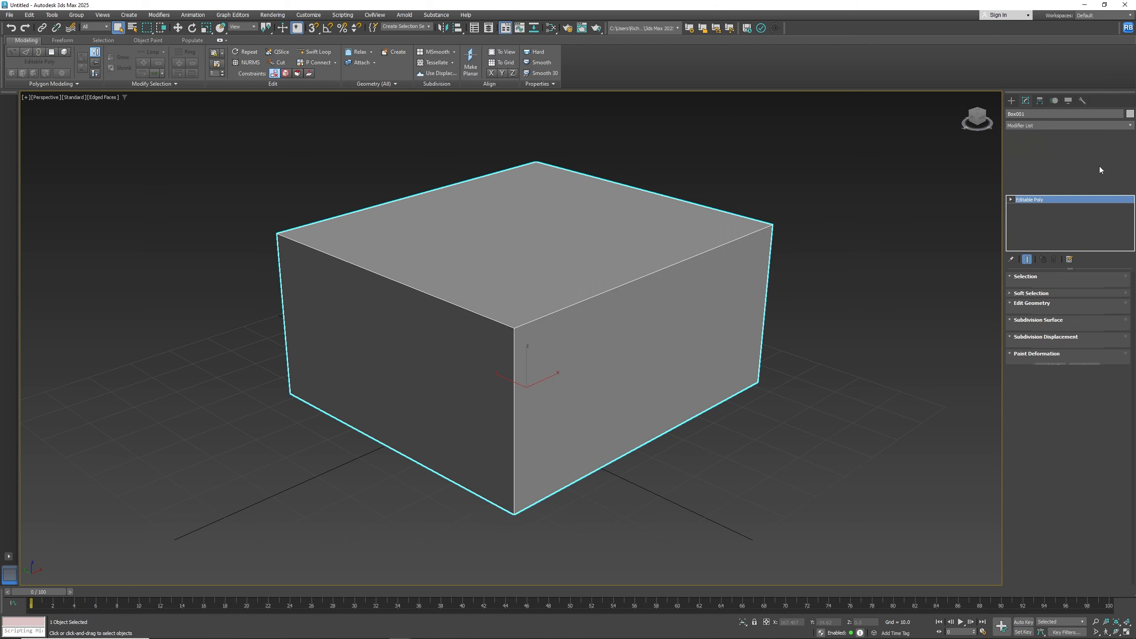
- Try a TurboSmooth modifier with 2 iterations on the box, and delete the modifier
left_click(1100, 167)
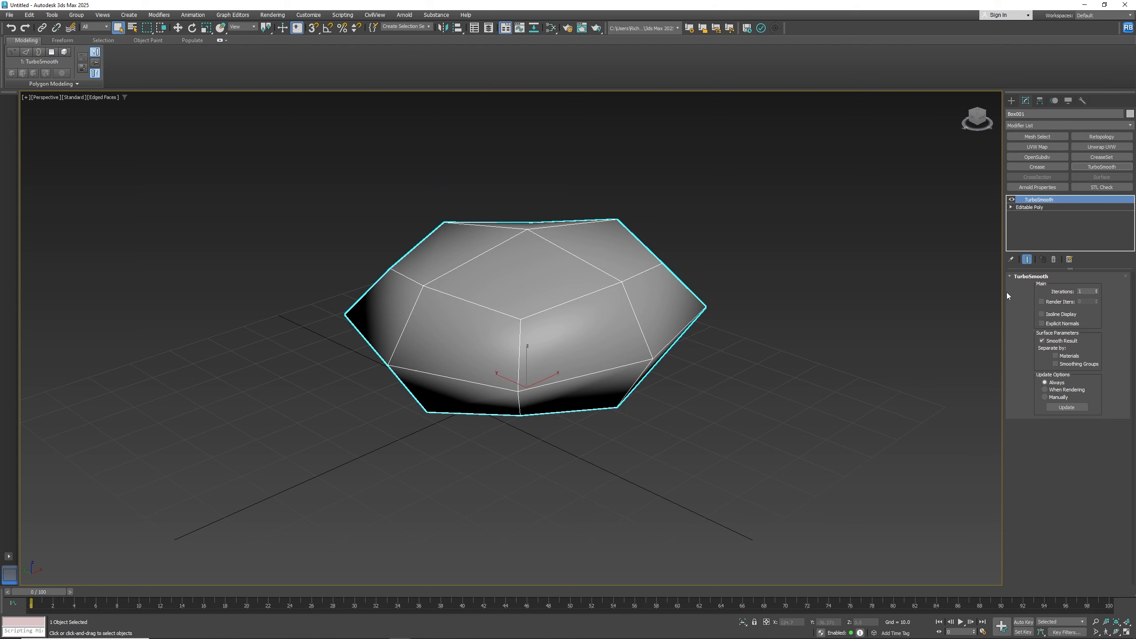
left_click(1097, 290)
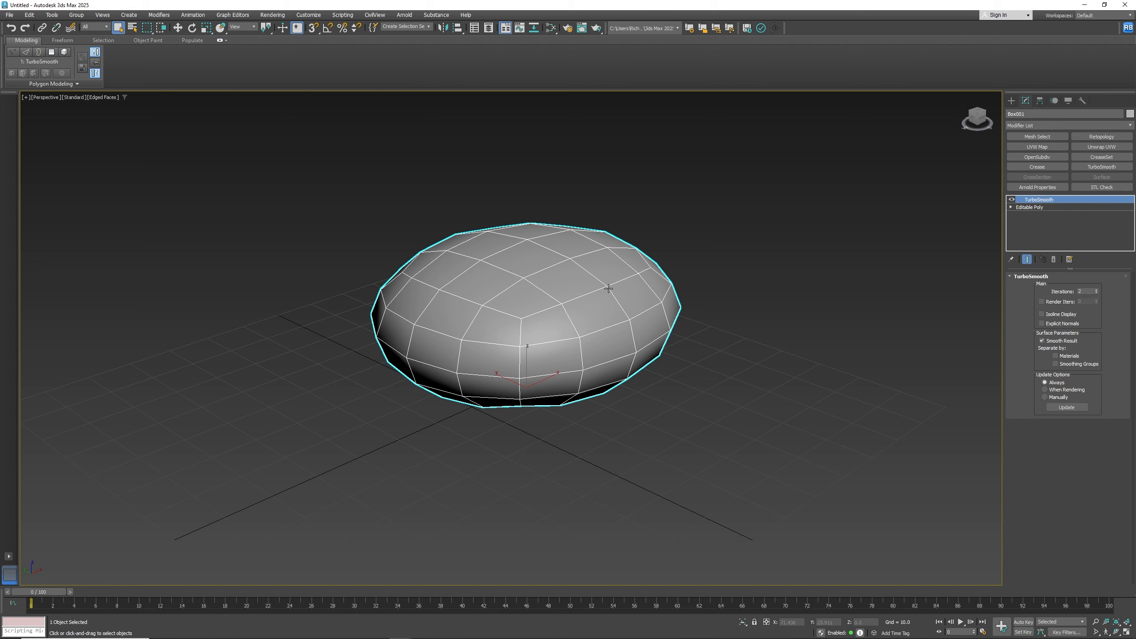
left_click(1054, 260)
- Enable NURMS subdivision on the box at polygon level and set its display iterations to 2
middle_click_drag(646, 361, 624, 363, "alt")
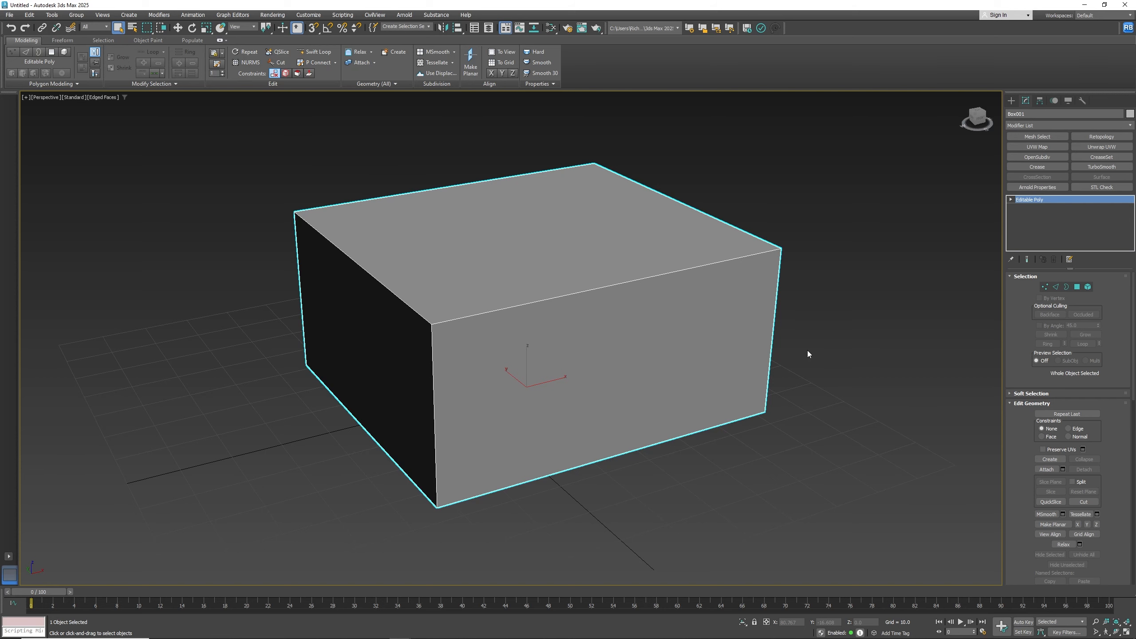
key("ctrl+BackSpace")
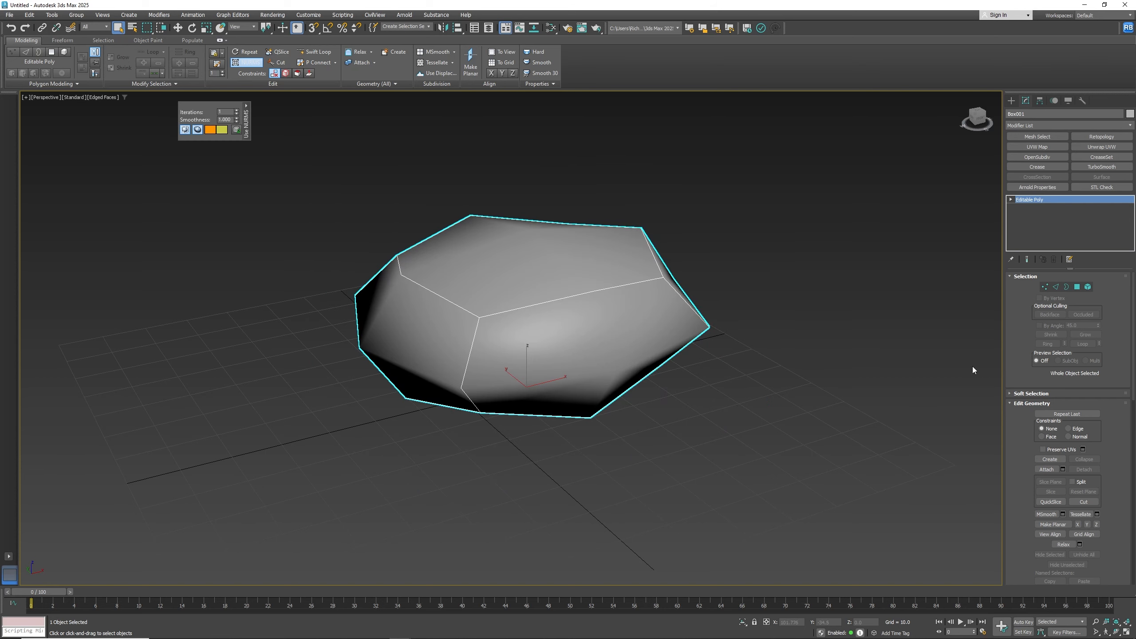
key("4")
scroll(1053, 460, "down", 5)
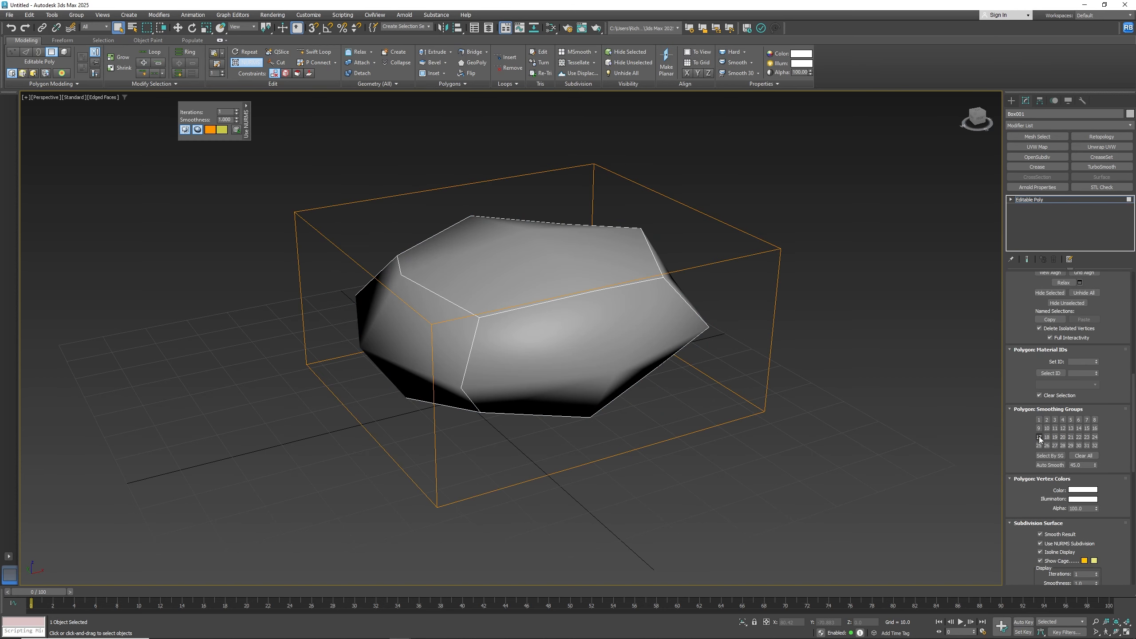
scroll(1038, 437, "down", 3)
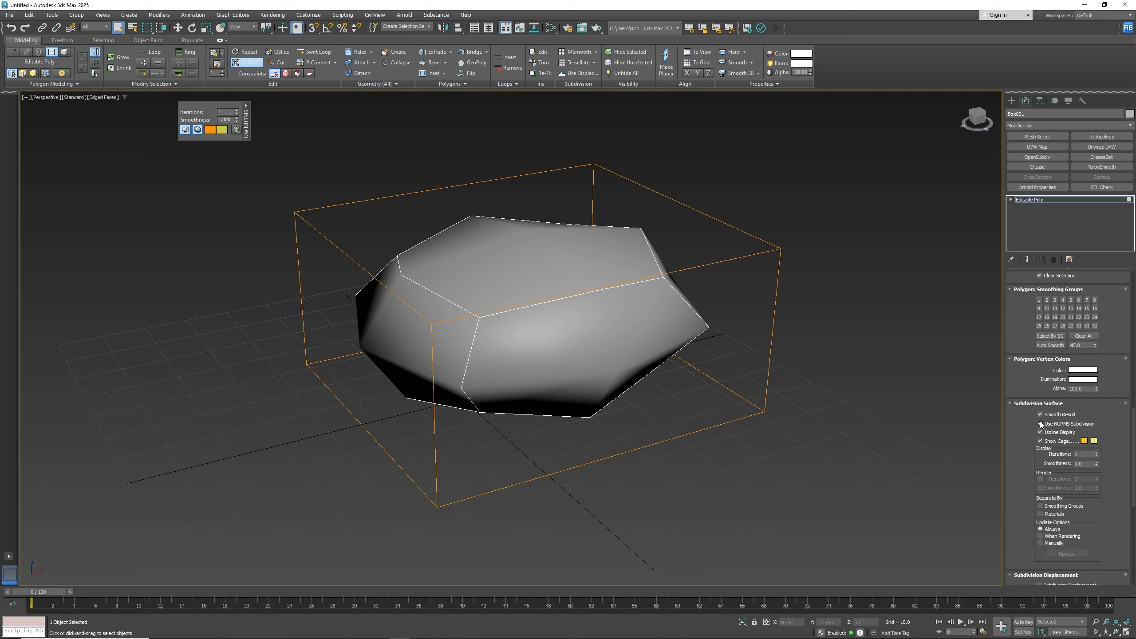
left_click(1096, 453)
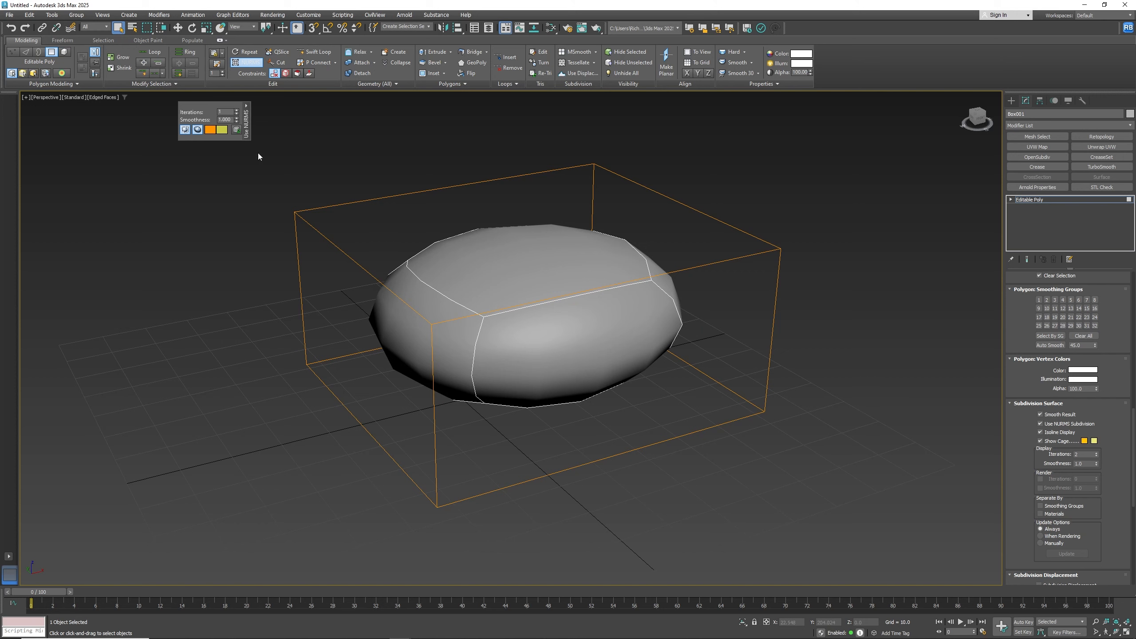
- Toggle the subdivision cage off and on, and disable Isoline Display
left_click(185, 131)
left_click(185, 131)
left_click(197, 129)
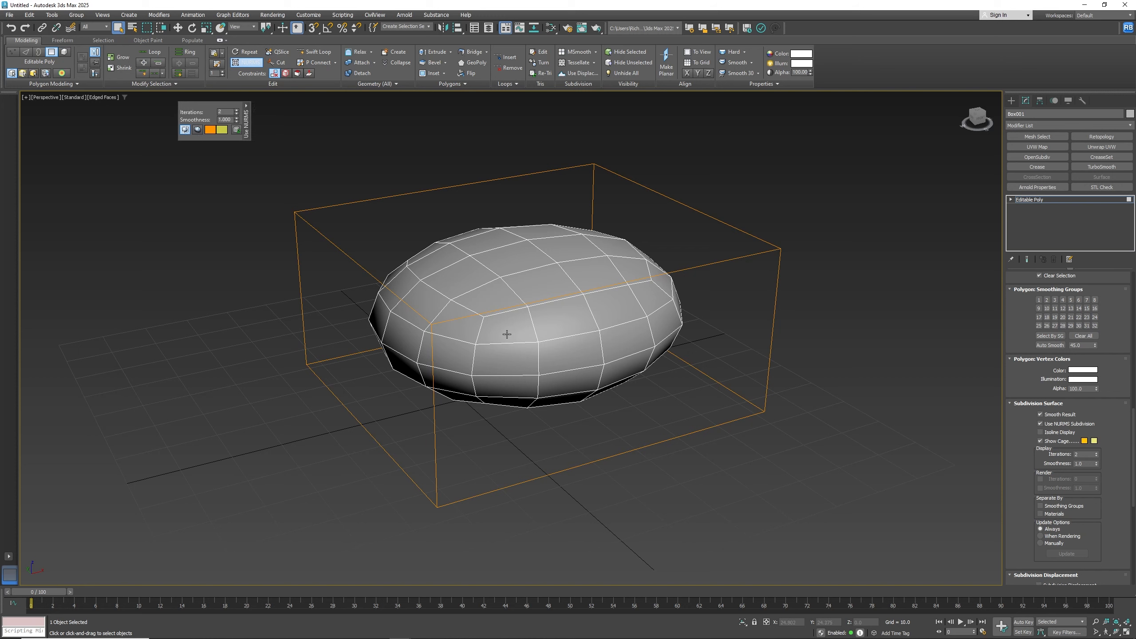
- Insert a SwiftLoop edge loop close to the box's negative X end and exit the tool
left_click(312, 53)
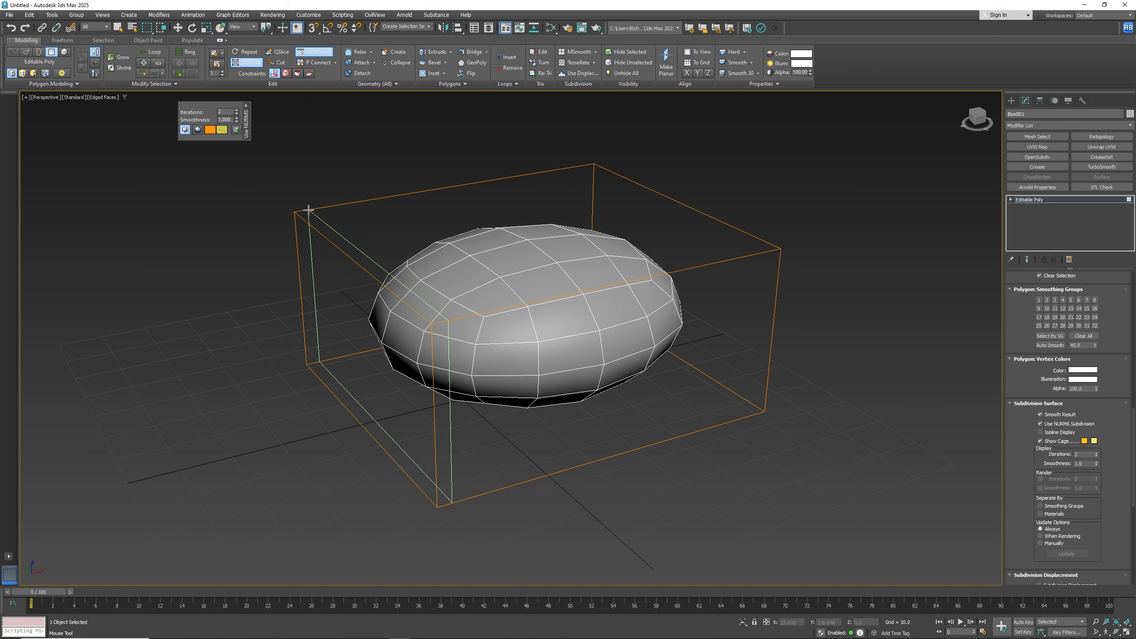
left_click(308, 209)
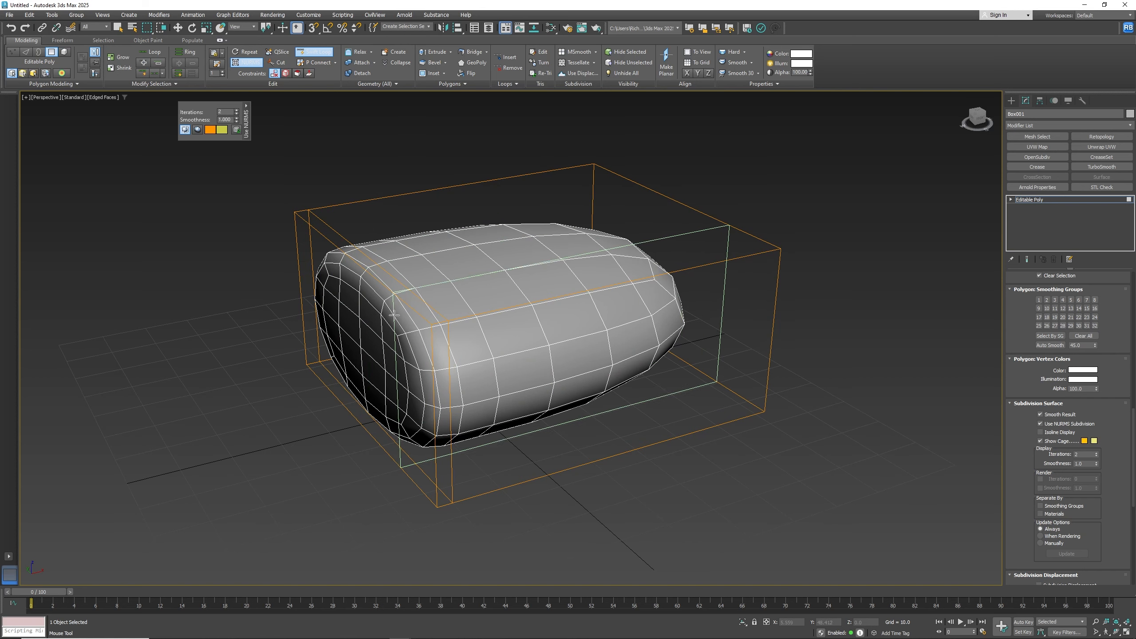
right_click(379, 330)
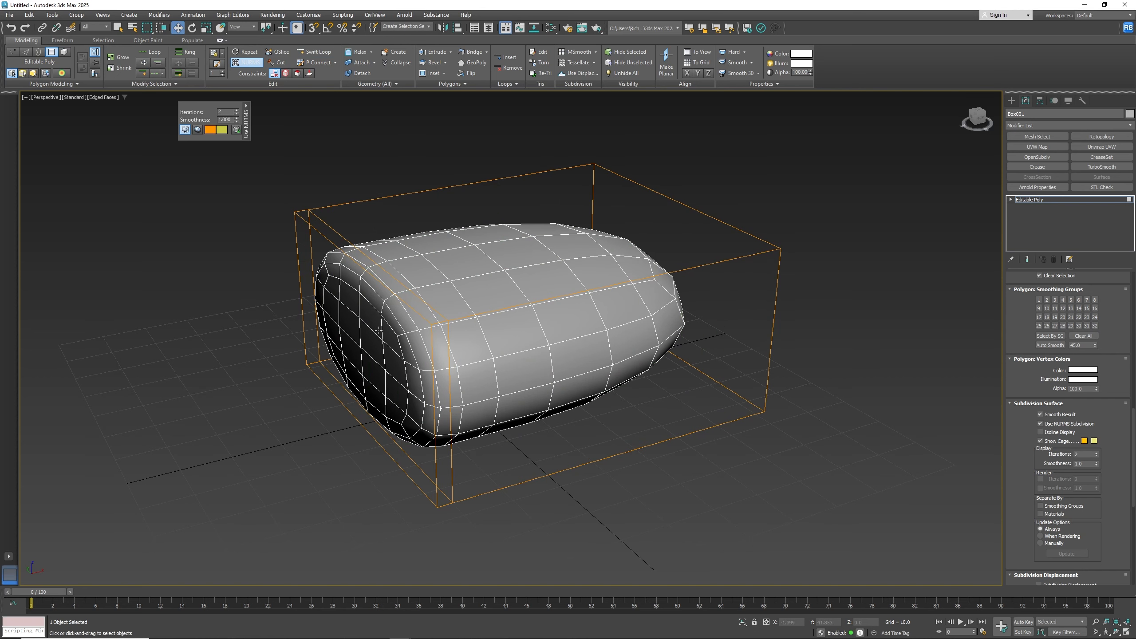
- Inset the end polygon on the negative X side by scaling it inward, and adjust the inset's size
left_click(354, 328)
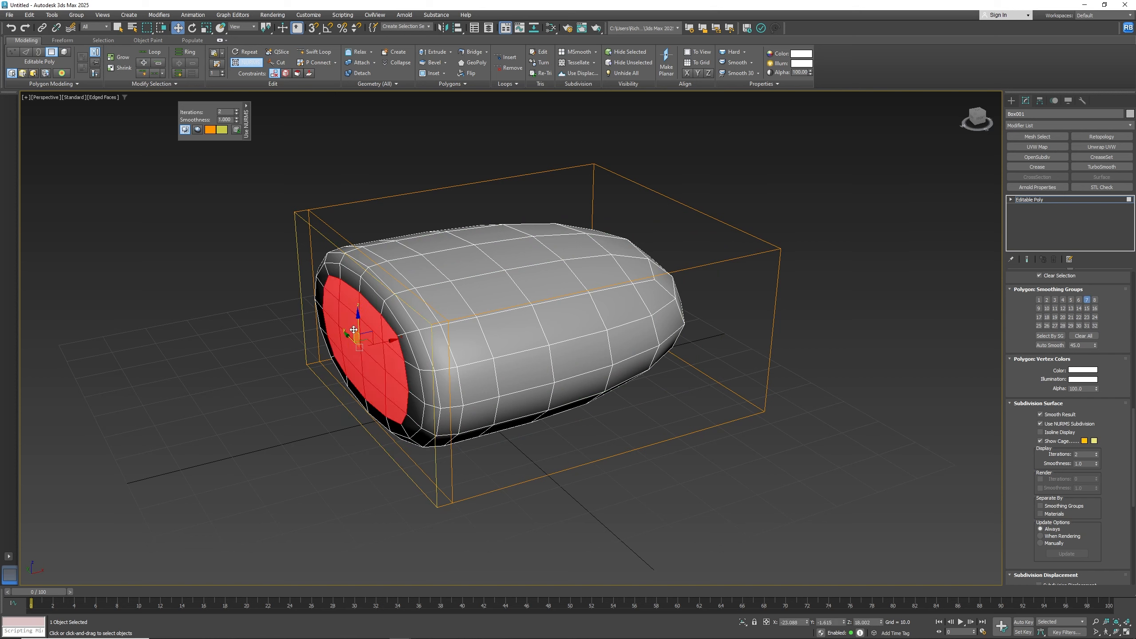
key("r")
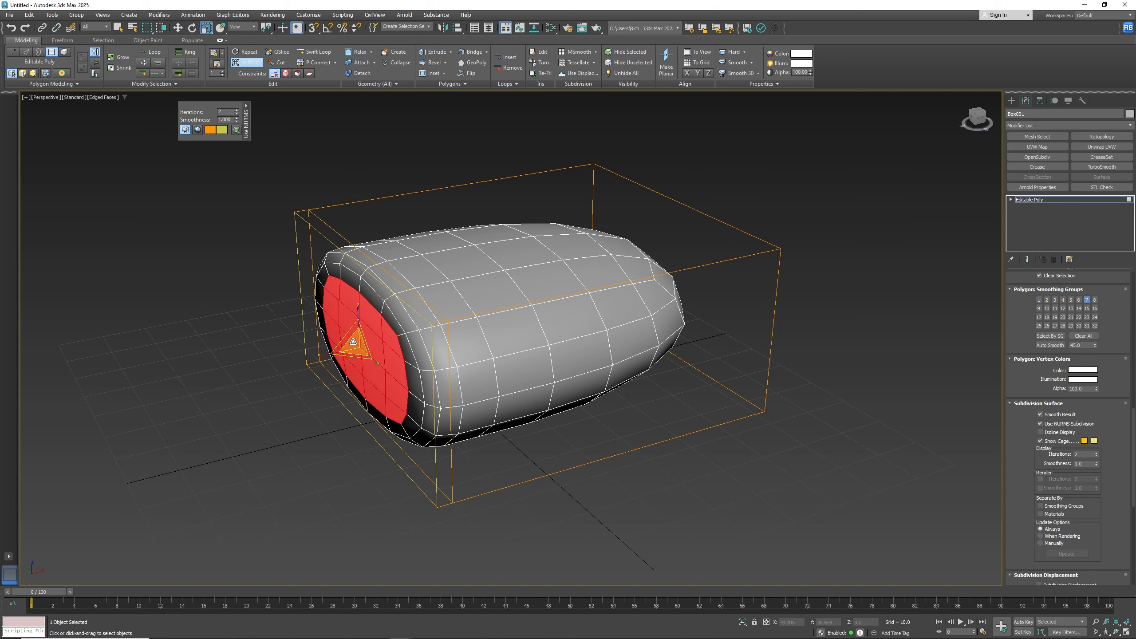
left_click_drag(363, 340, 359, 343)
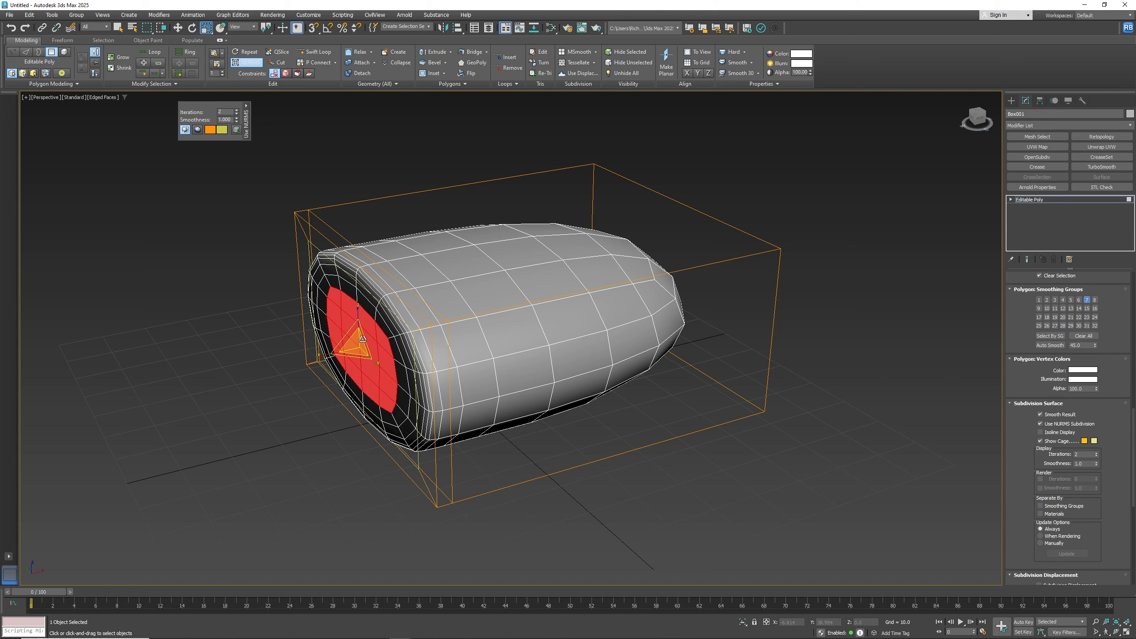
left_click_drag(363, 335, 363, 331)
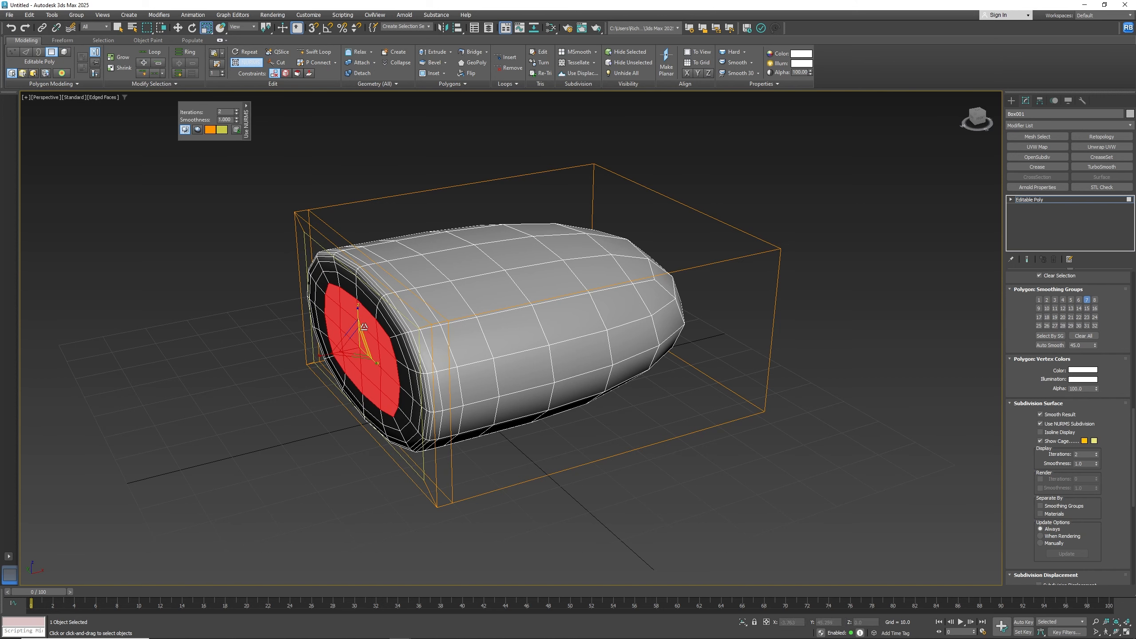
- Inset the box's top polygon by scaling it inward, and move the inset polygon upward to form a raised block
key("ctrl+d")
middle_click_drag(577, 360, 529, 377, "alt")
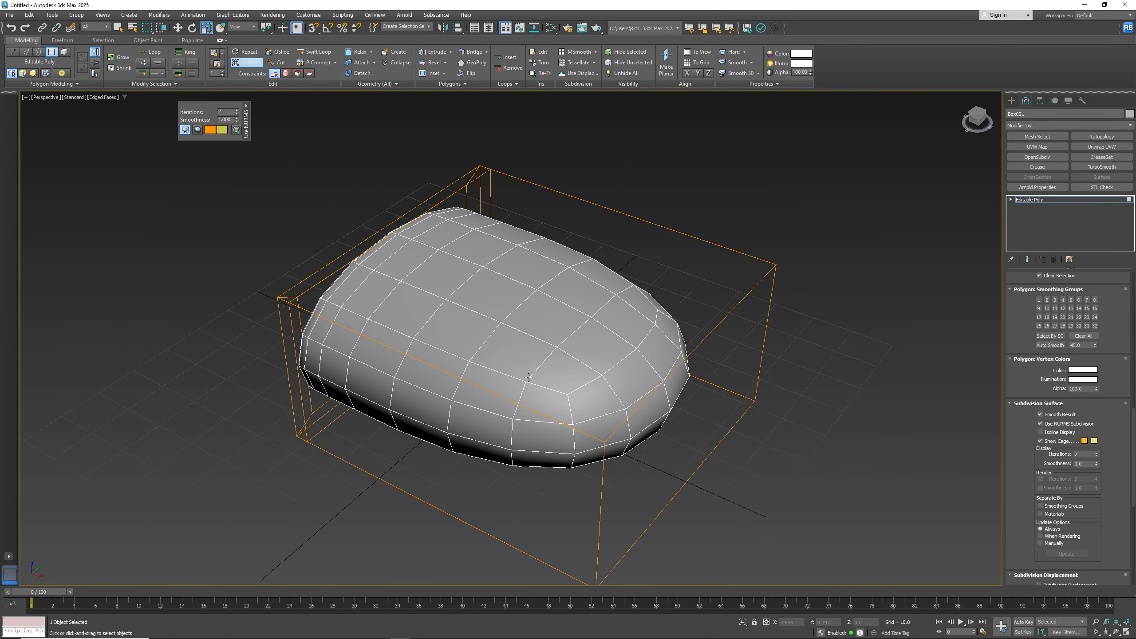
key("ctrl+z")
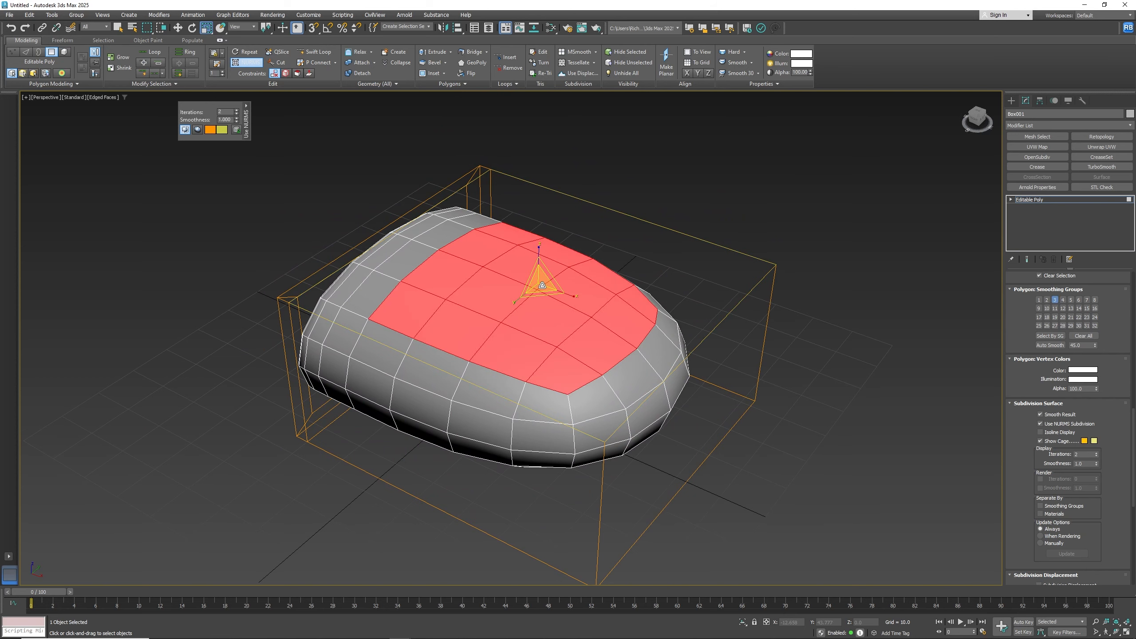
left_click_drag(542, 287, 470, 343)
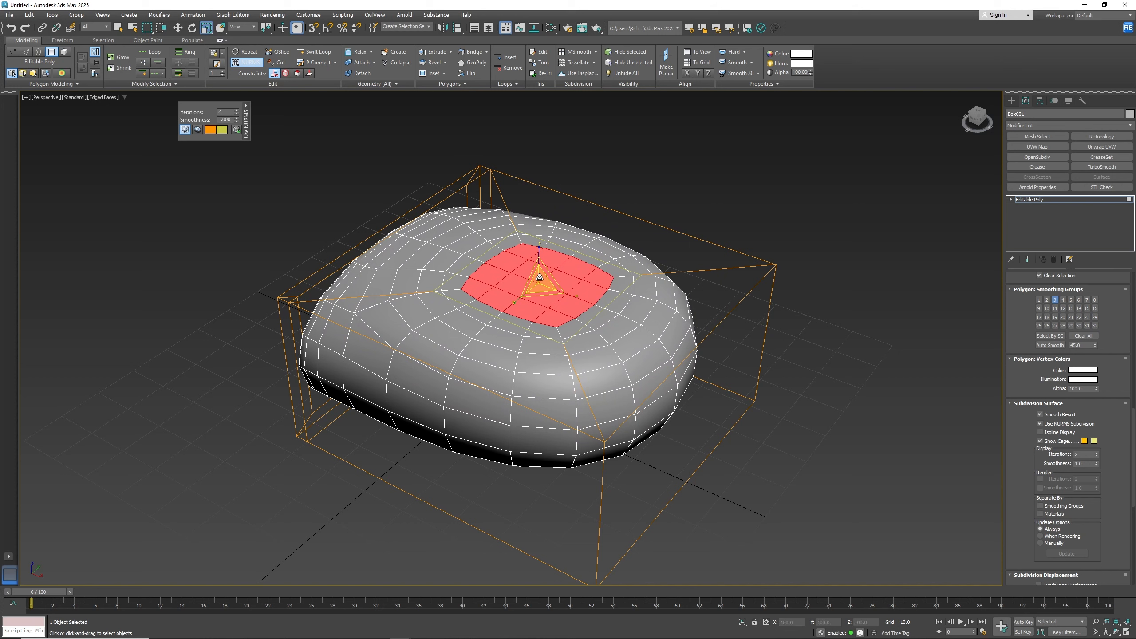
key("w")
left_click_drag(538, 259, 542, 218)
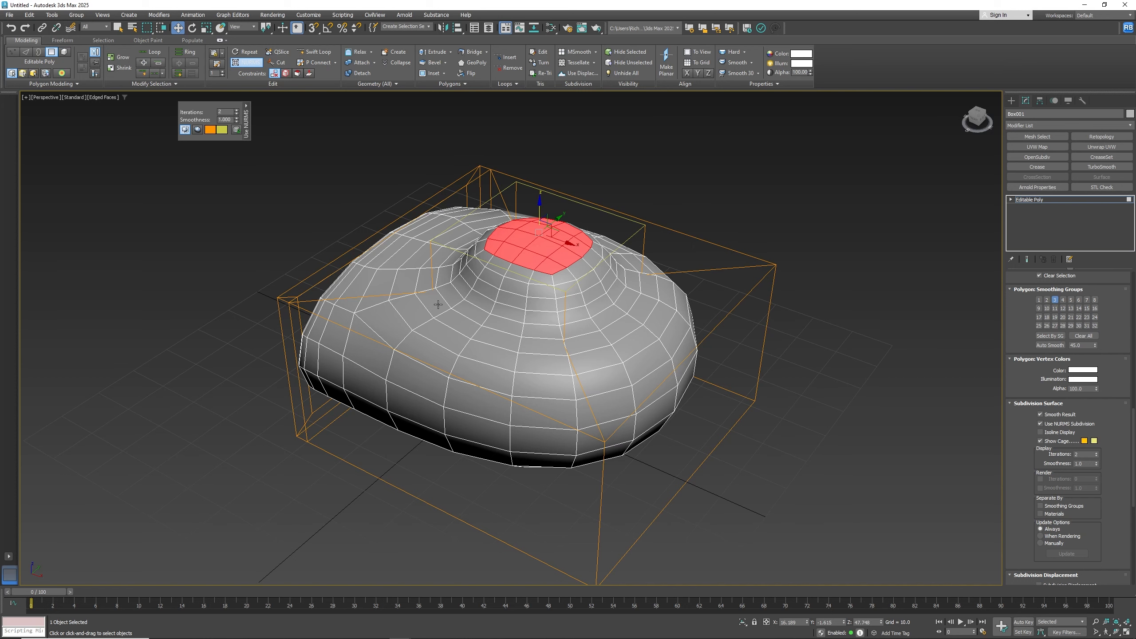
- Insert SwiftLoop edge loops around the raised block, one close to its base and one close to its top edge
scroll(438, 304, "up", 3)
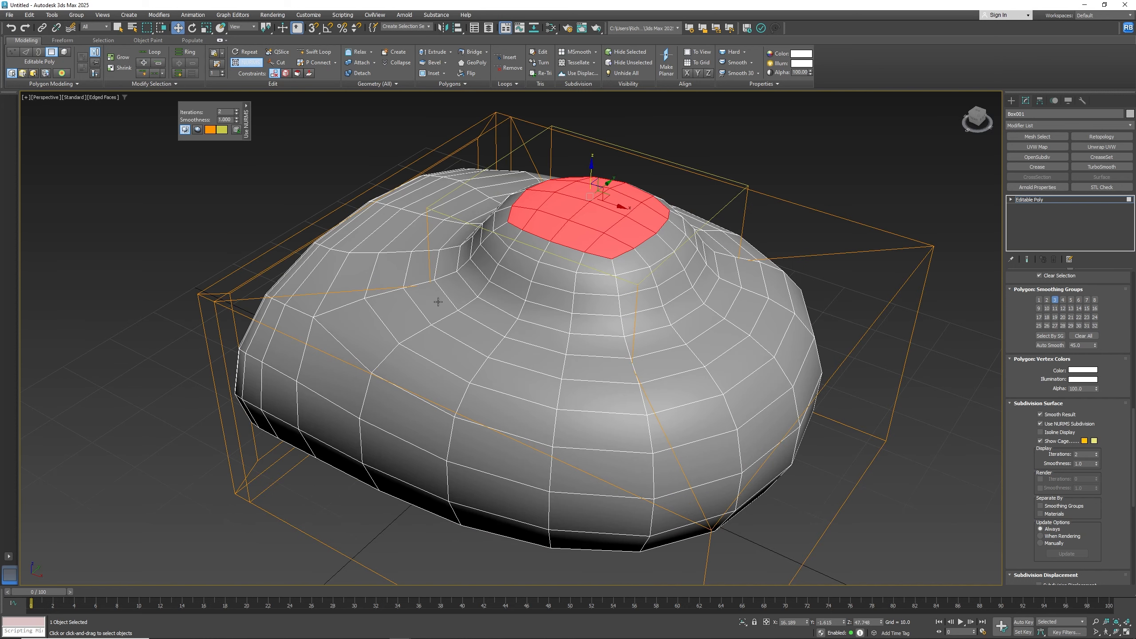
left_click(313, 52)
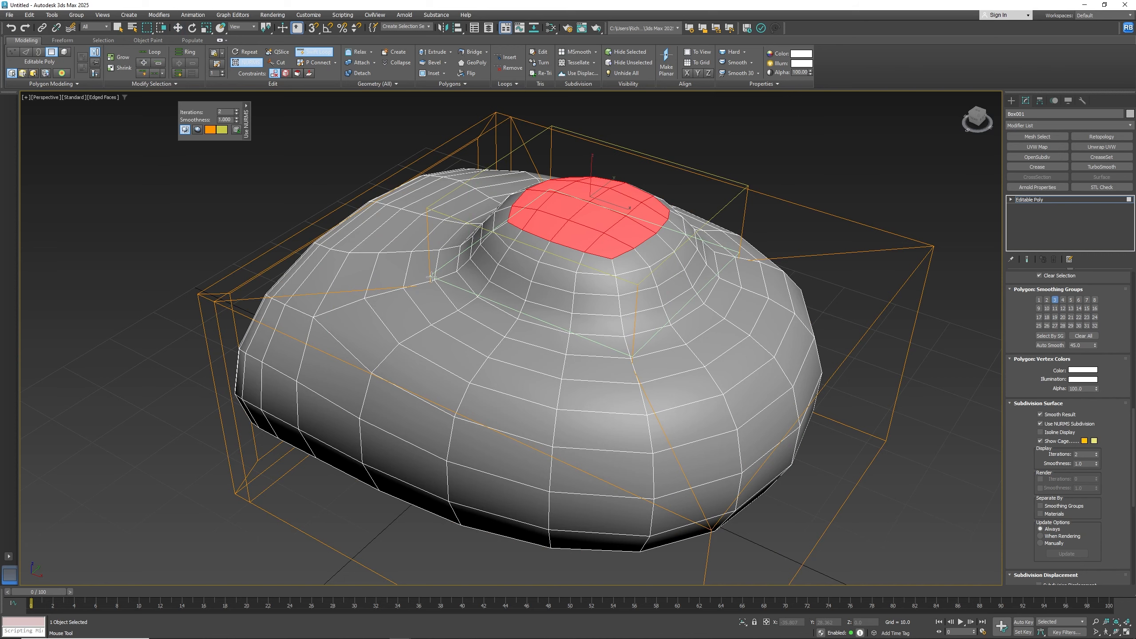
left_click(482, 253)
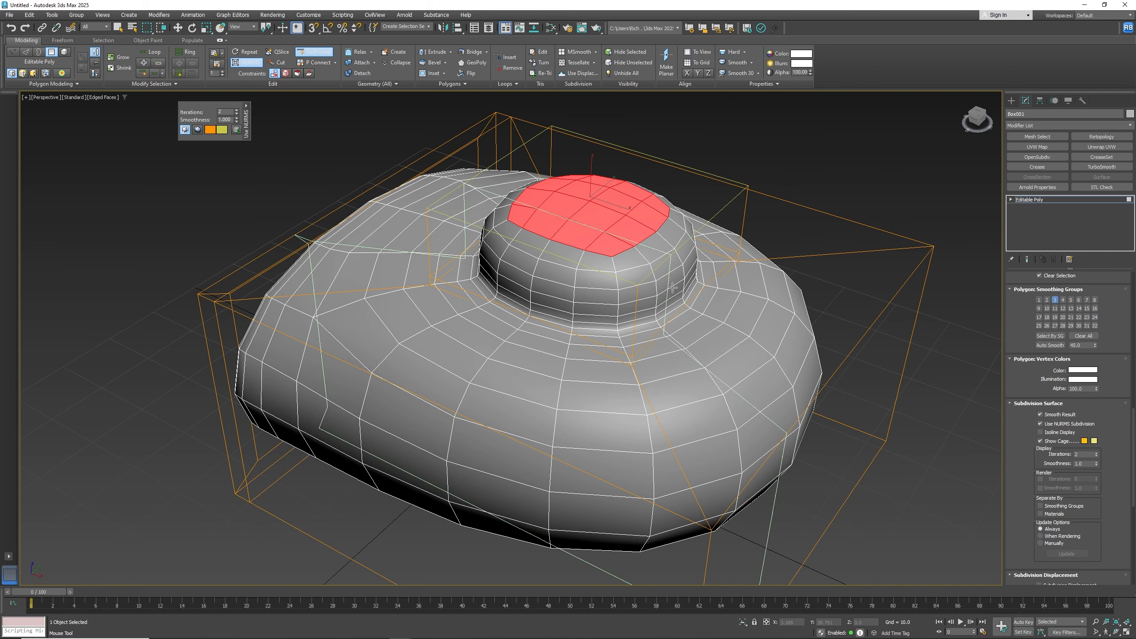
left_click(429, 220)
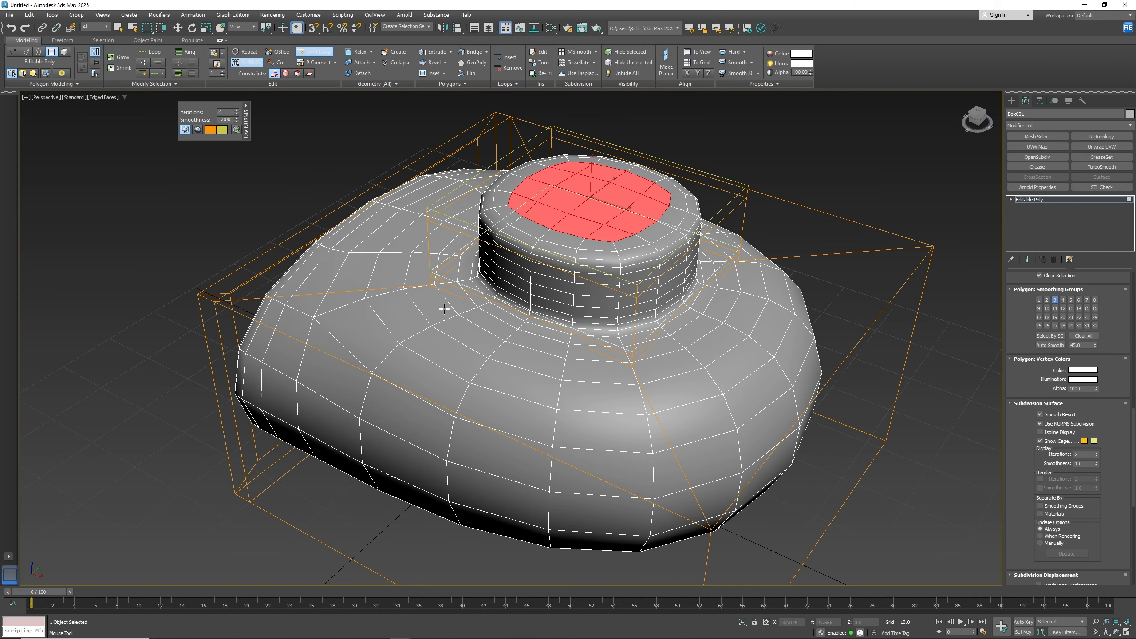
- Insert vertical SwiftLoop edge loops close to the raised block's negative X side and one adjacent side to tighten its corners
middle_click_drag(403, 299, 435, 297, "alt")
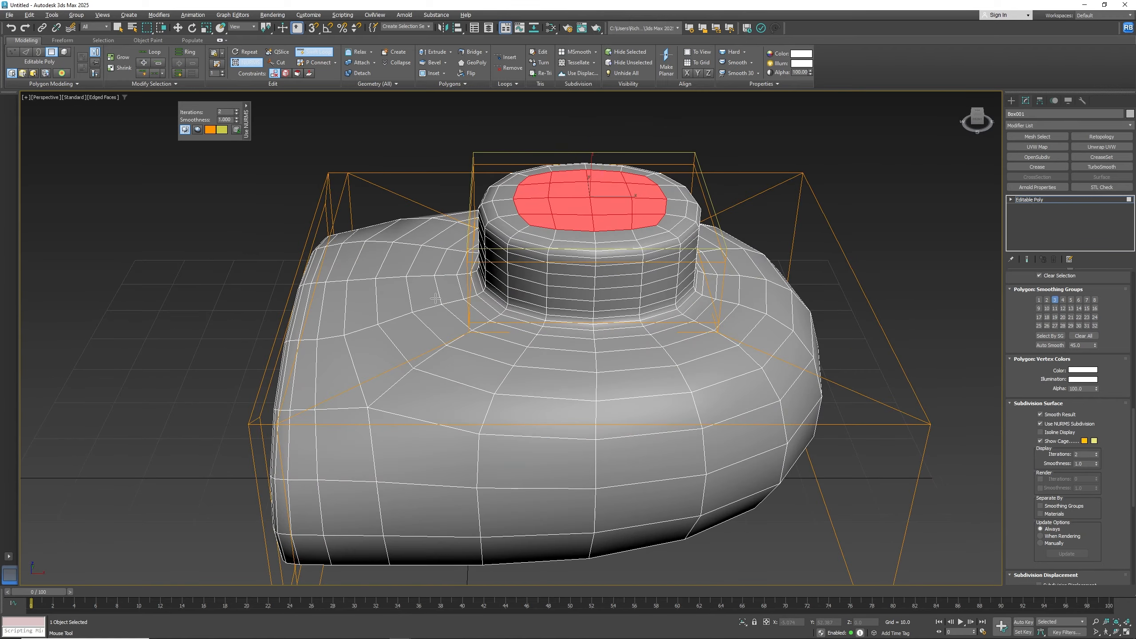
middle_click_drag(477, 259, 518, 293, "alt")
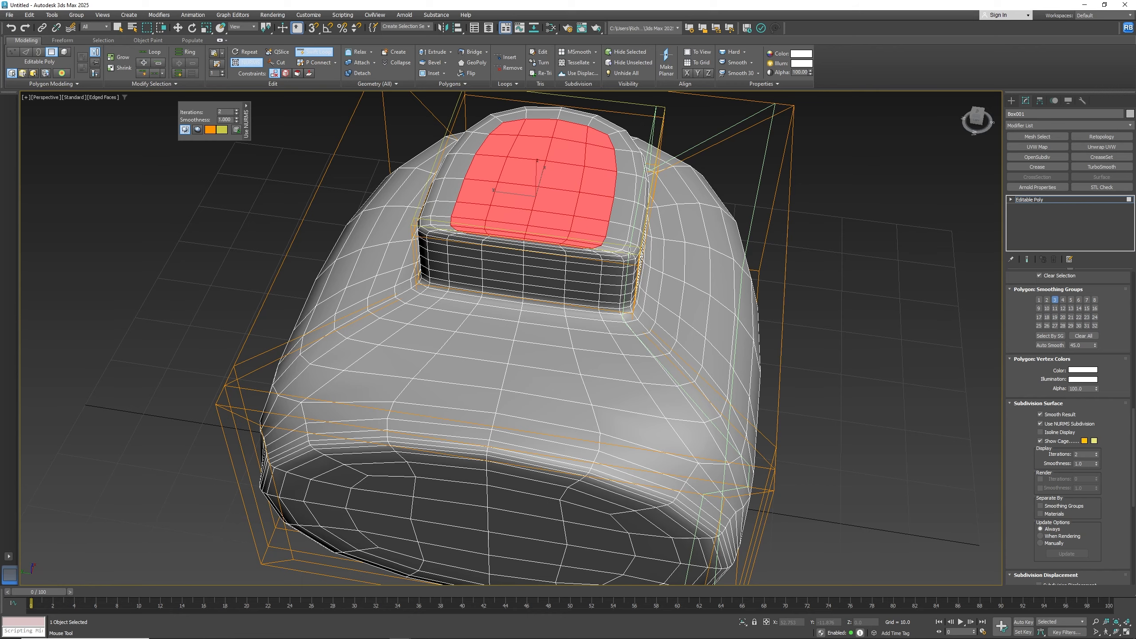
middle_click_drag(631, 252, 594, 278, "alt")
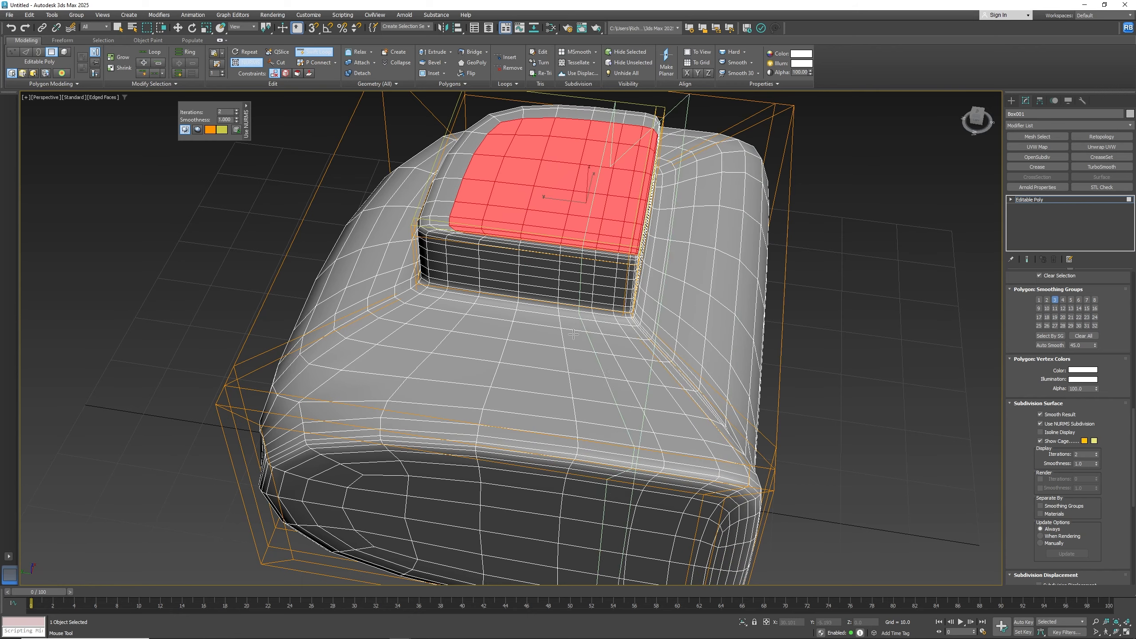
middle_click_drag(573, 333, 440, 307, "alt")
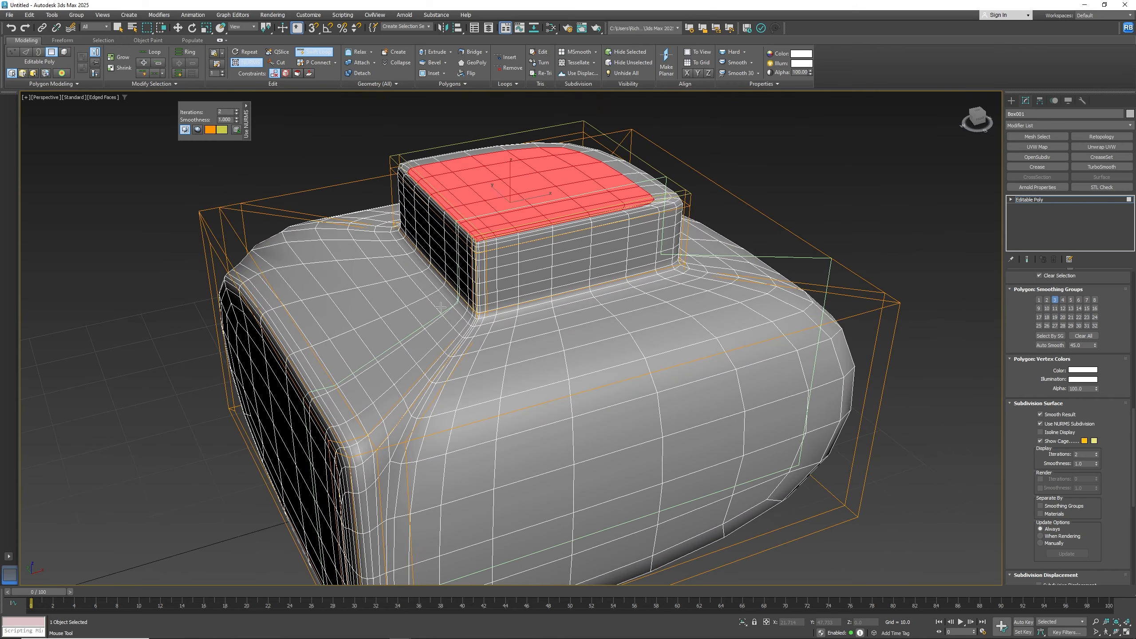
- Turn NURMS subdivision off to examine how the supporting loops run through the base mesh, and turn it back on
key("ctrl+BackSpace")
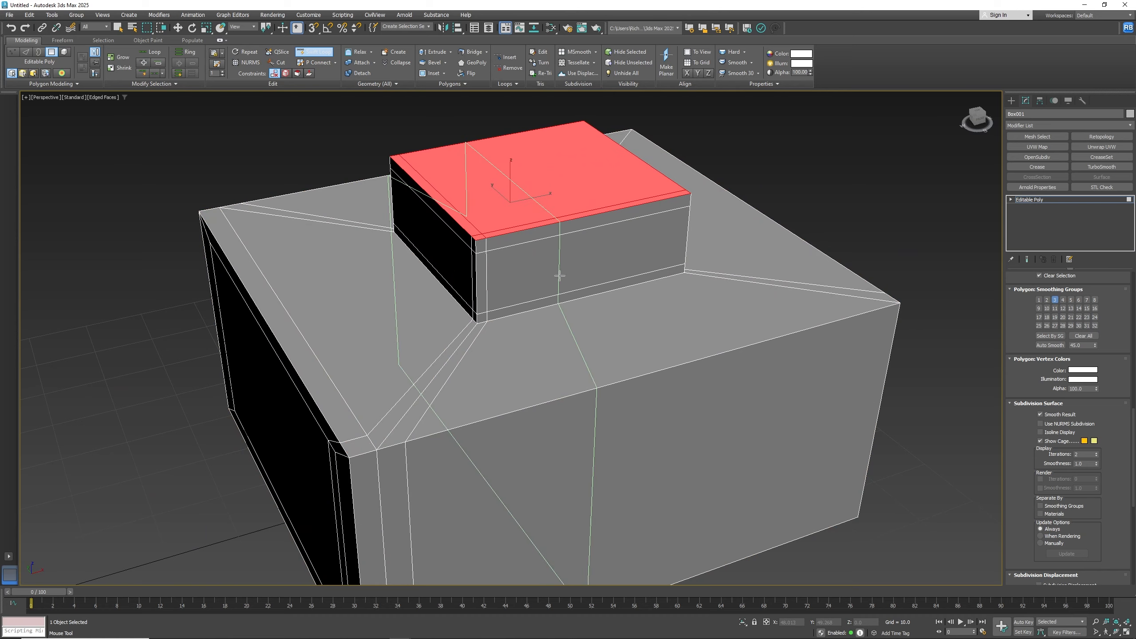
scroll(559, 275, "down", 6)
mouse_move(502, 327)
middle_mouse_down("alt")
mouse_move(533, 328)
mouse_move(519, 328)
middle_mouse_up("alt")
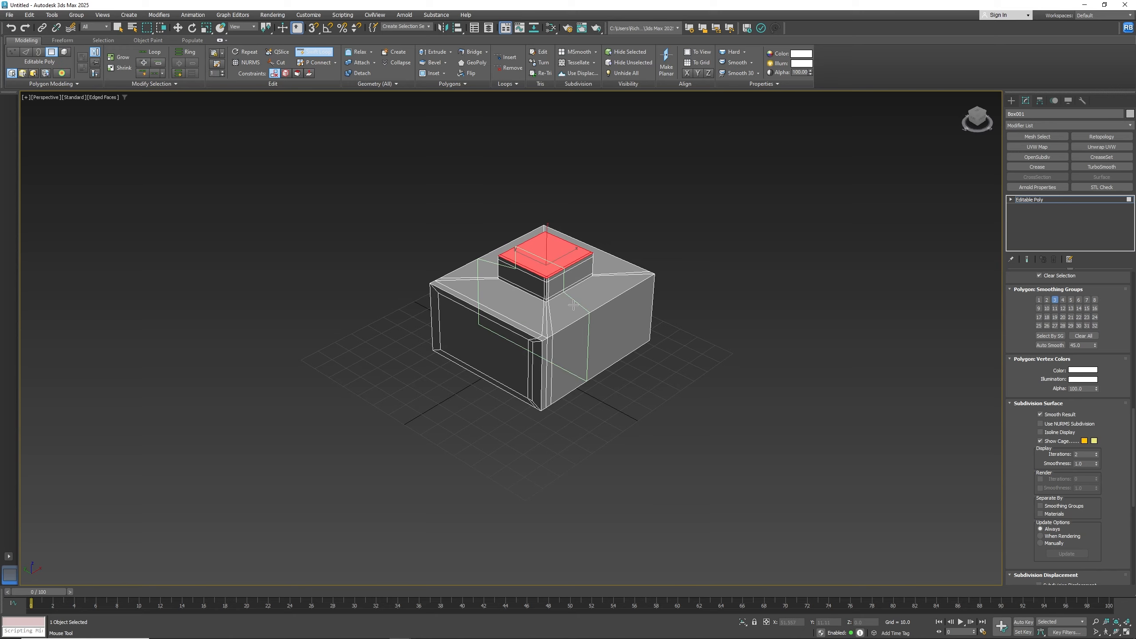
key("ctrl+q")
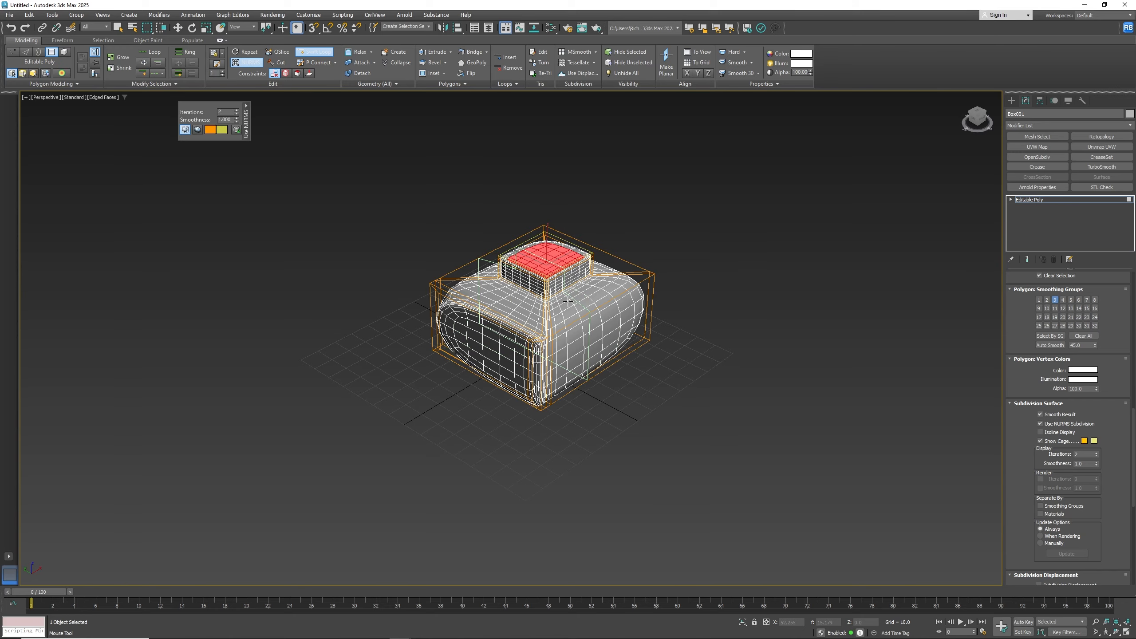
scroll(521, 361, "up", 6)
middle_click_drag(521, 362, 509, 358, "alt")
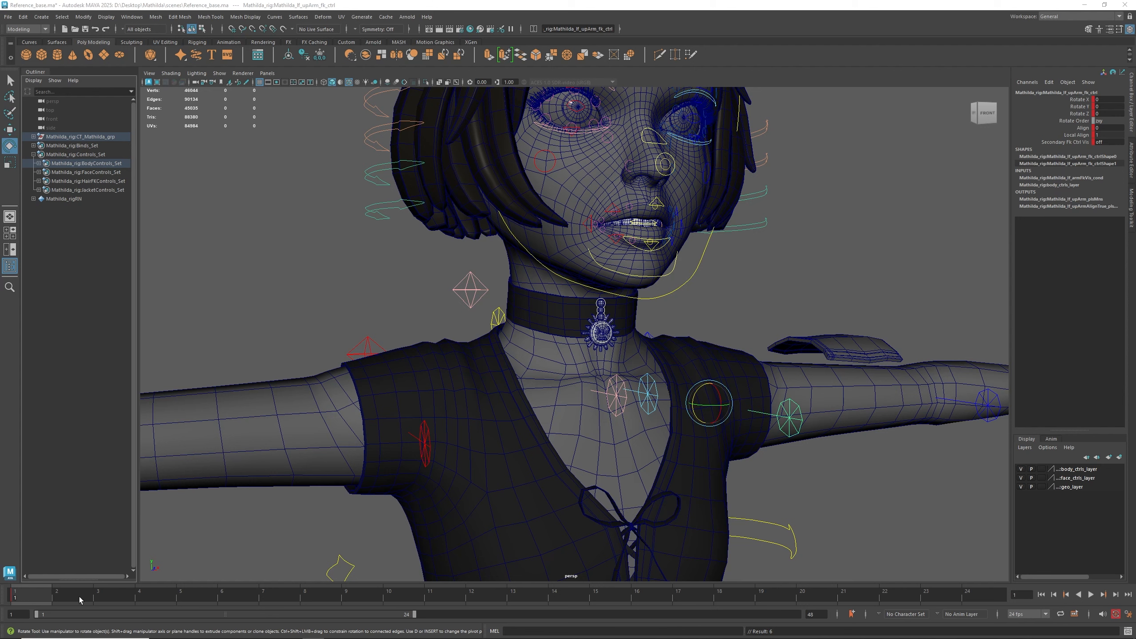
- Switch to the character rig scene in Maya and scrub the animation to frame 24 to examine the mesh deformation
left_click_drag(43, 593, 983, 603)
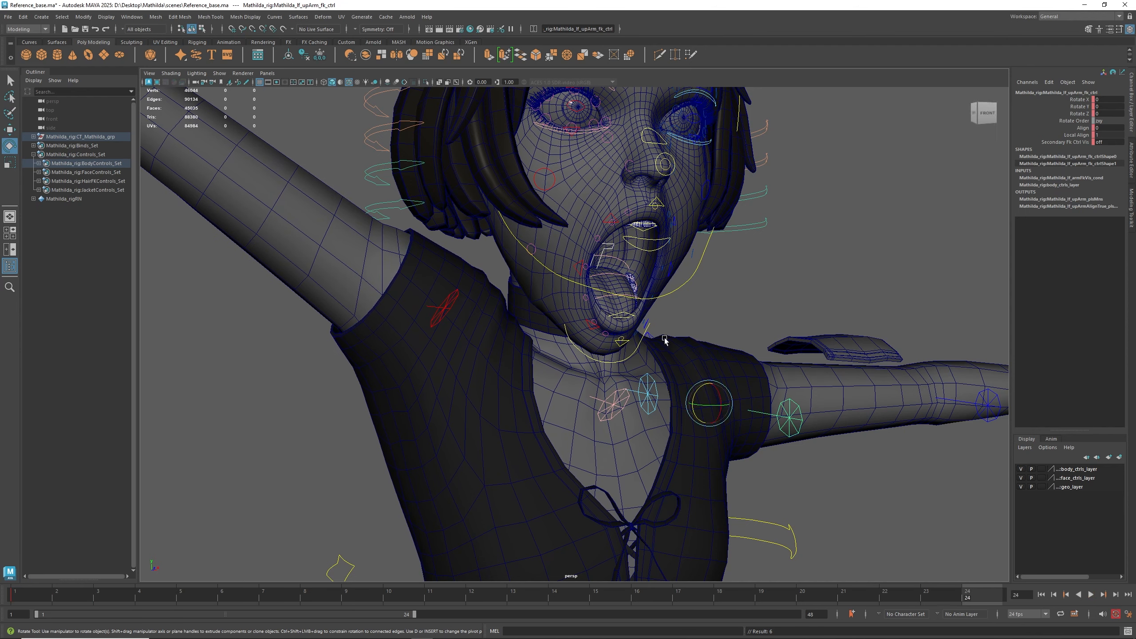